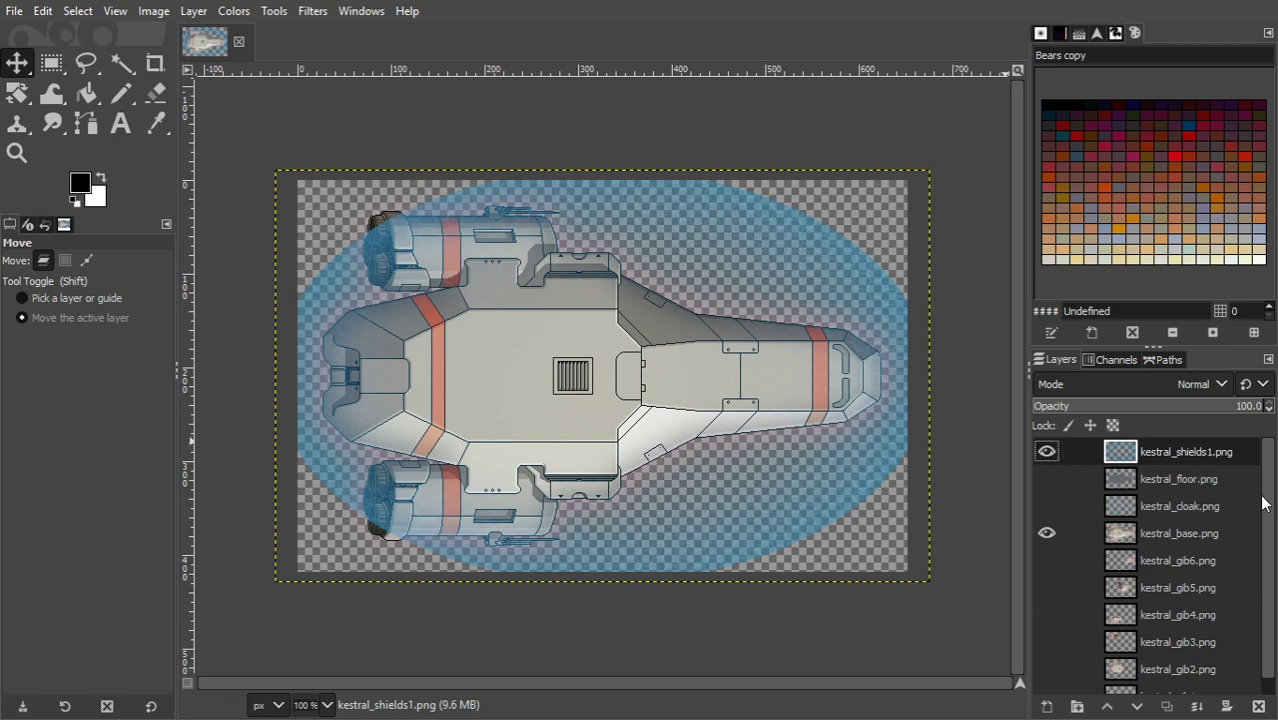
- Toggle the shields1, base, floor and cloak layers on and off to inspect each one
scroll(1267, 500, down, 1)
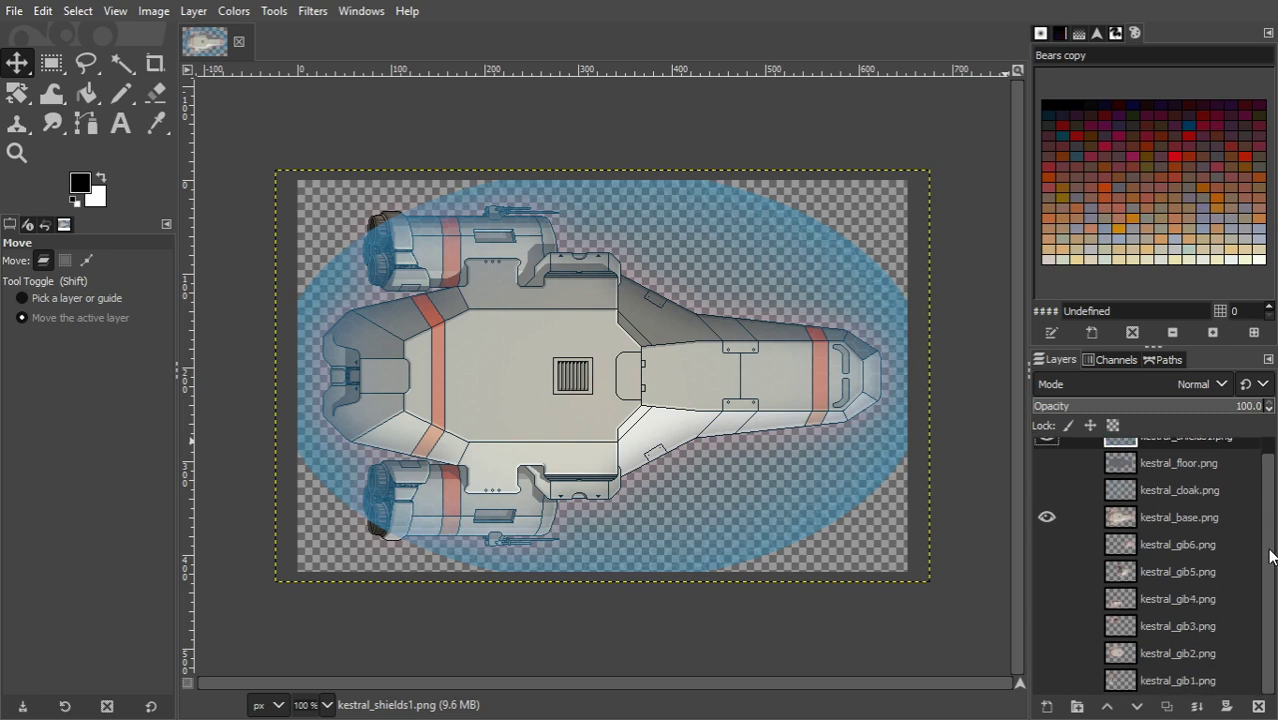
scroll(1271, 500, up, 1)
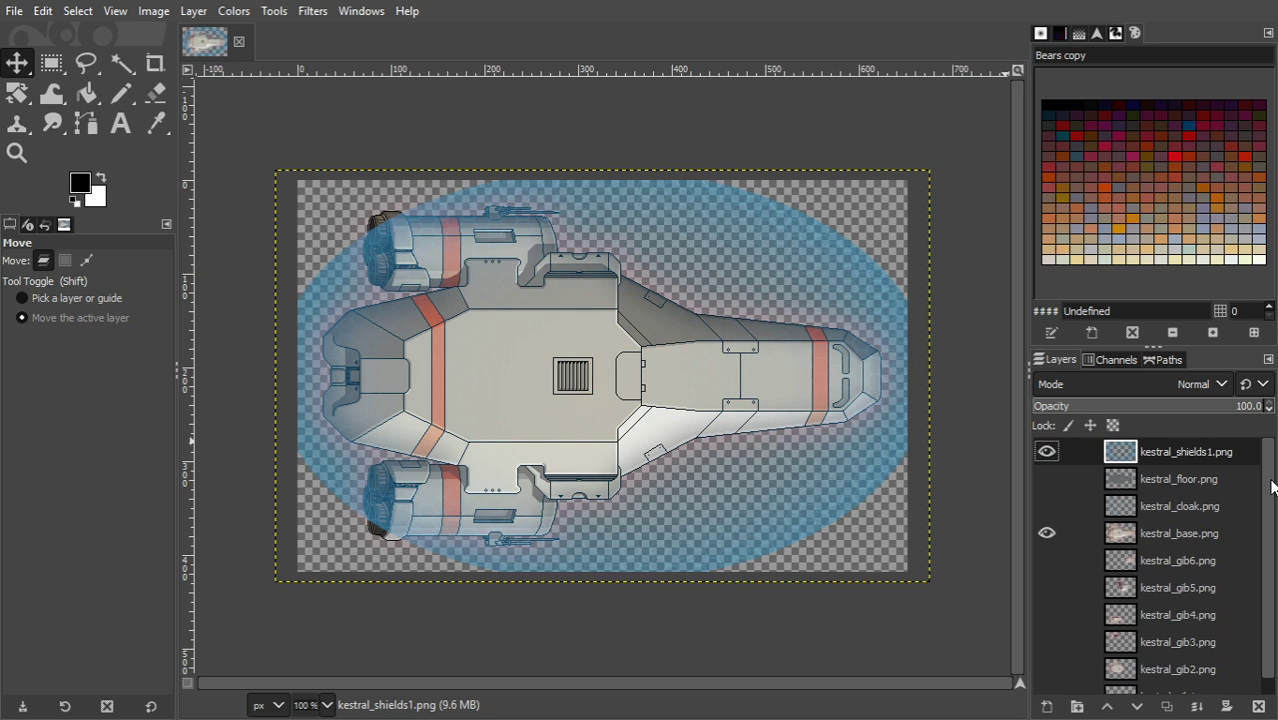
scroll(1271, 530, down, 1)
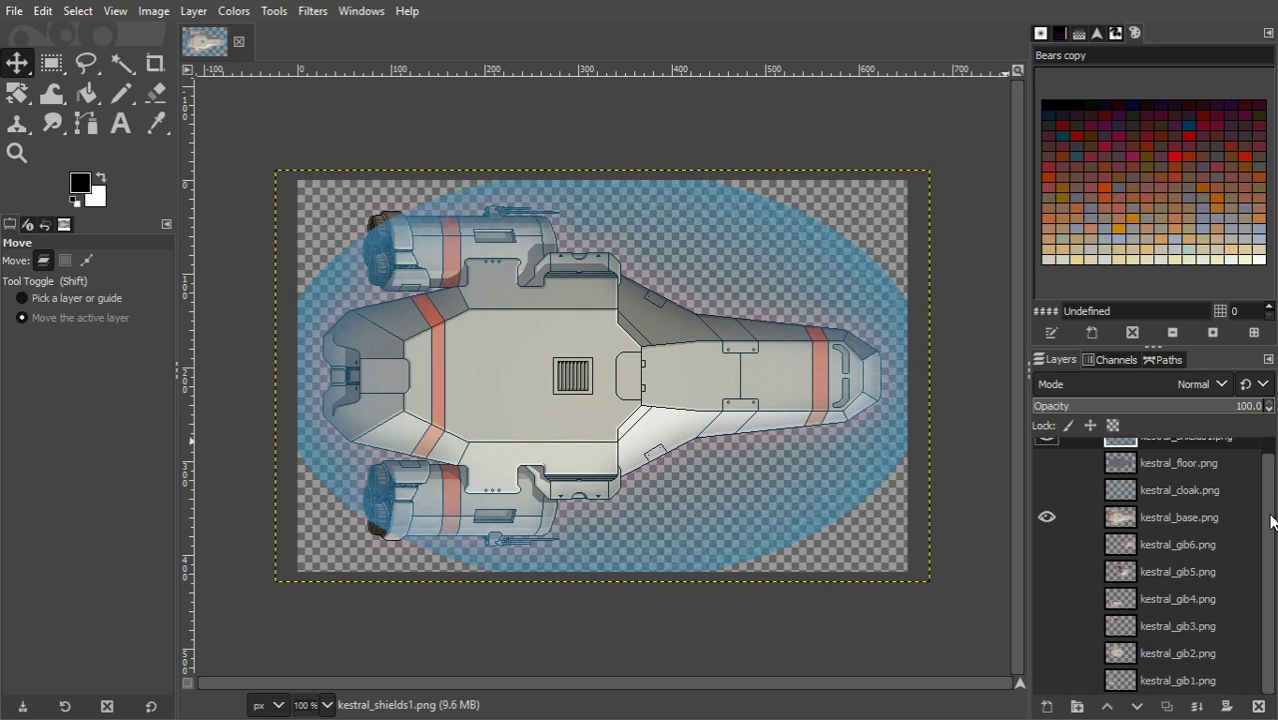
scroll(1271, 521, up, 1)
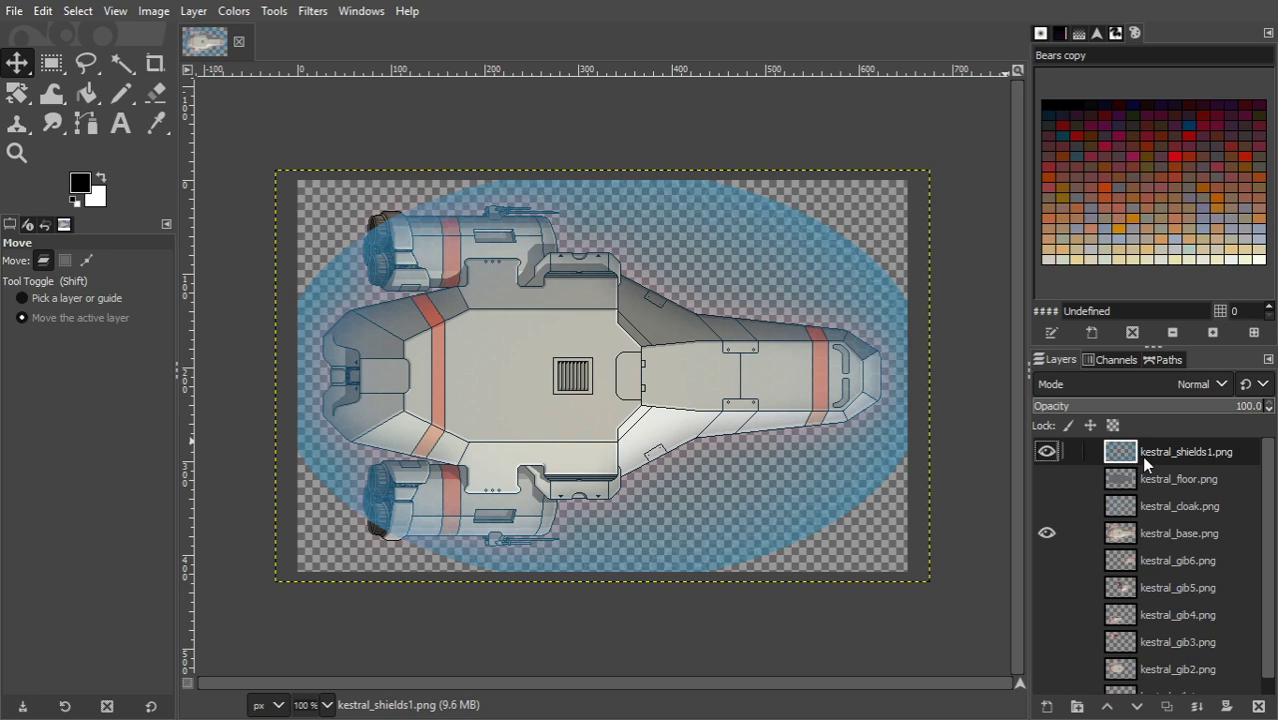
click(1047, 452)
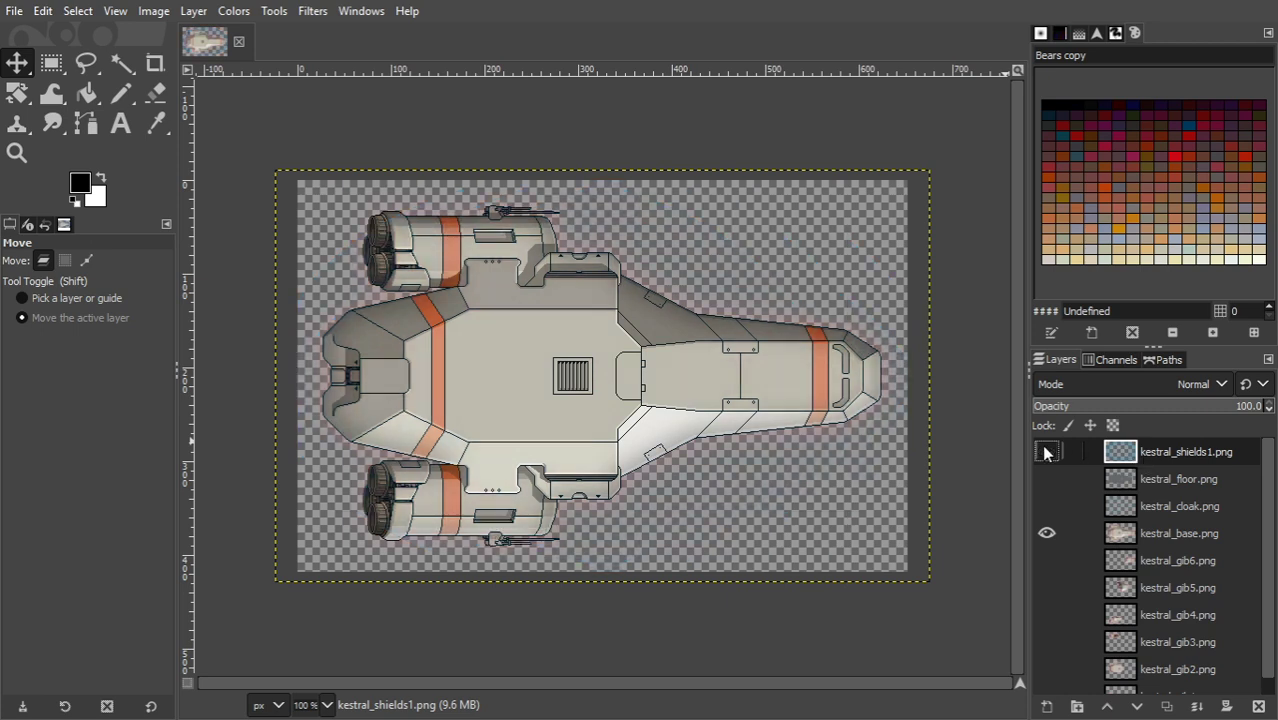
click(1047, 534)
click(1047, 480)
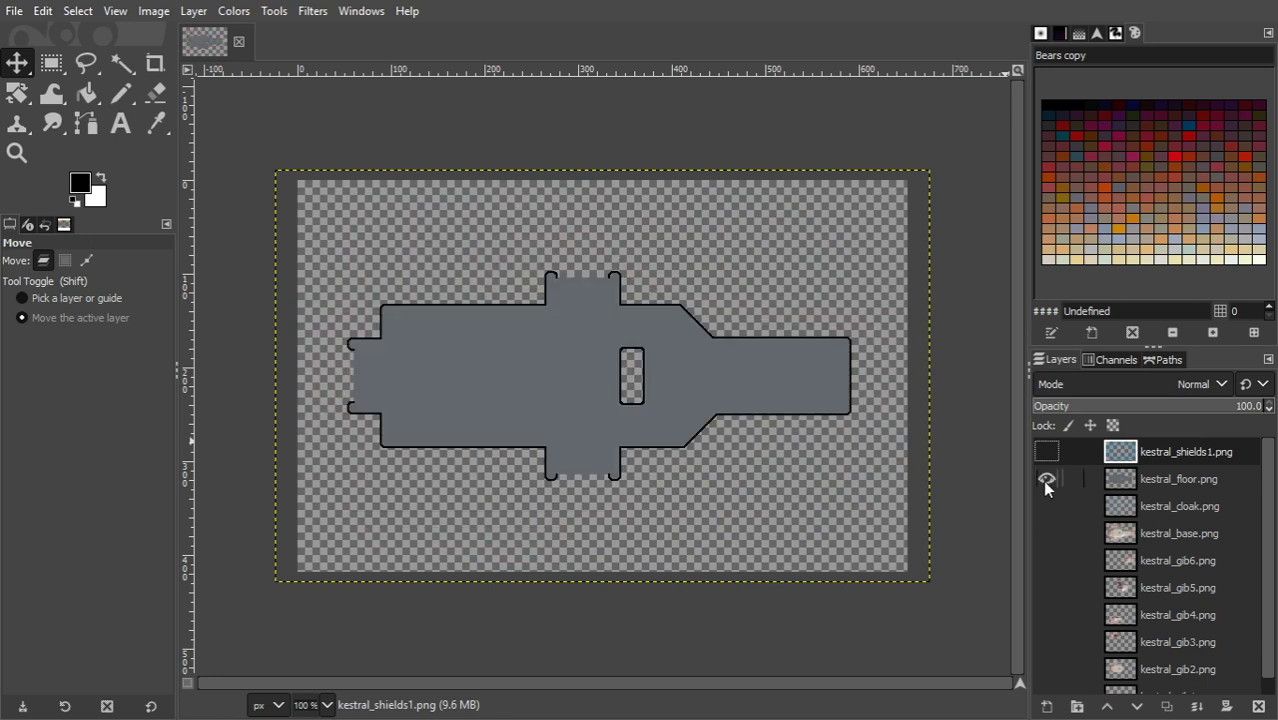
click(1047, 452)
click(1046, 506)
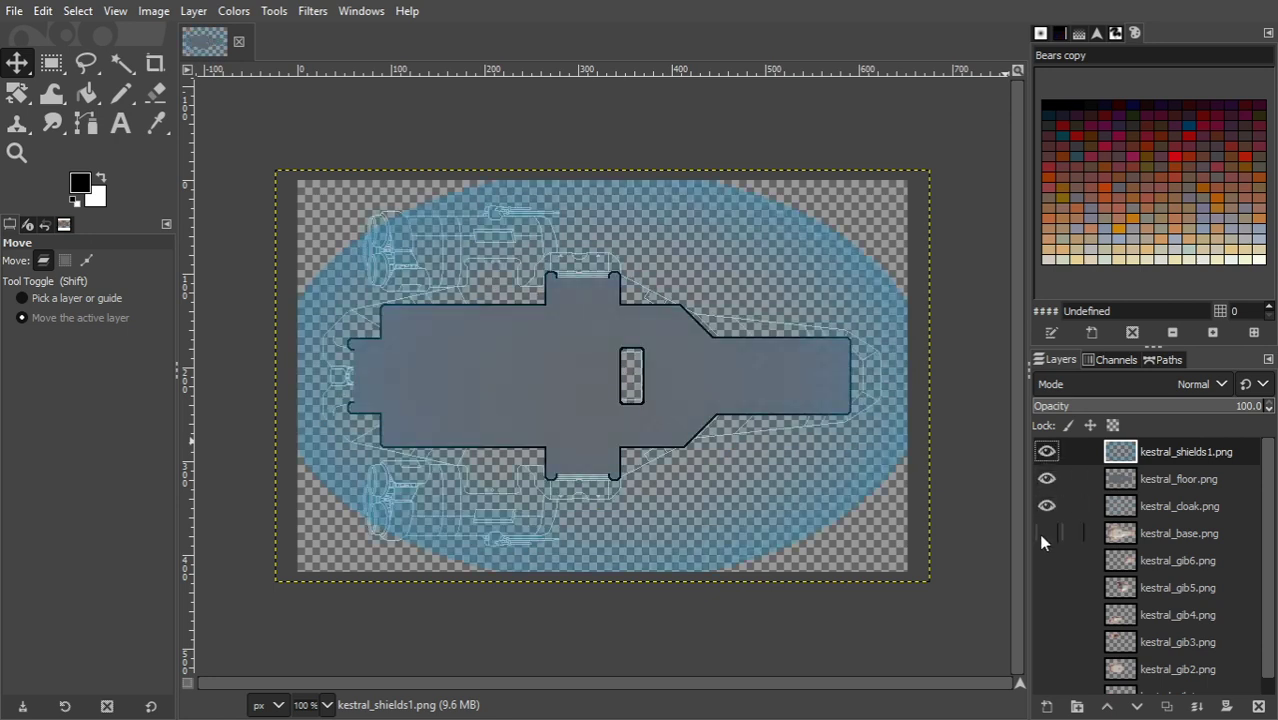
click(1045, 533)
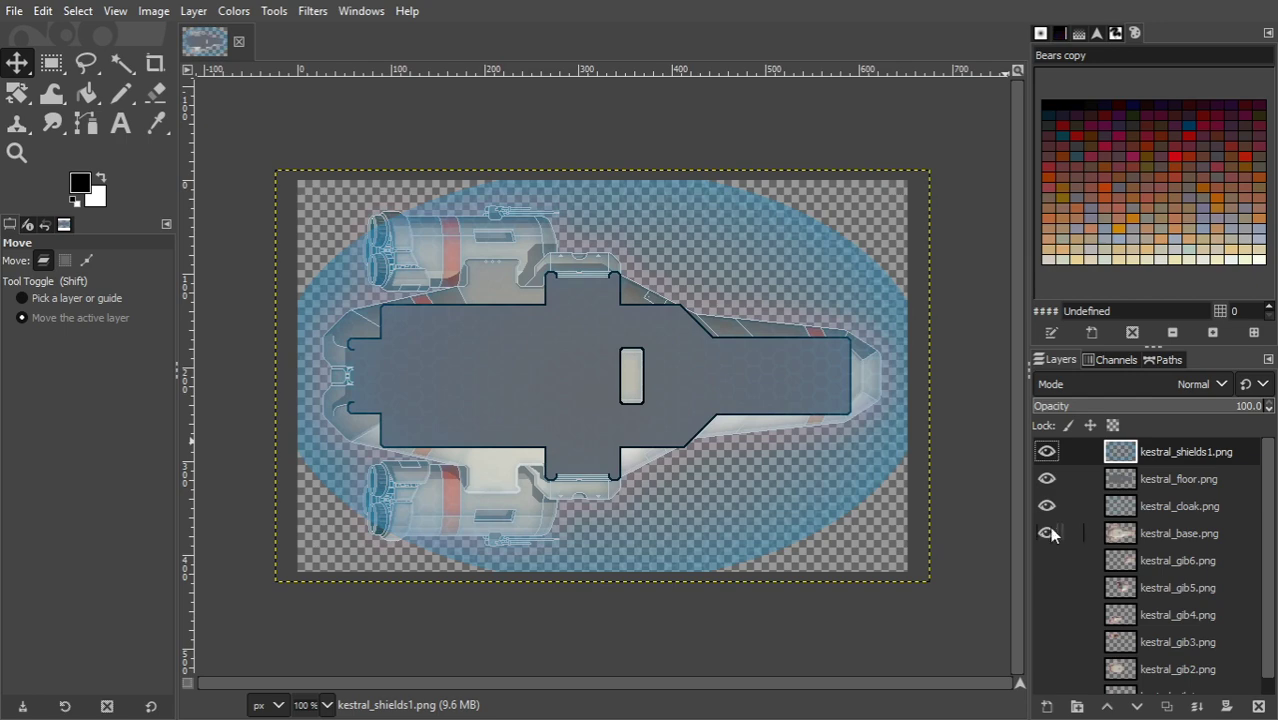
- Hide the kestral_base, floor, shields1 and cloak layers, leaving the canvas empty
click(1048, 533)
click(1048, 480)
click(1047, 452)
click(1046, 506)
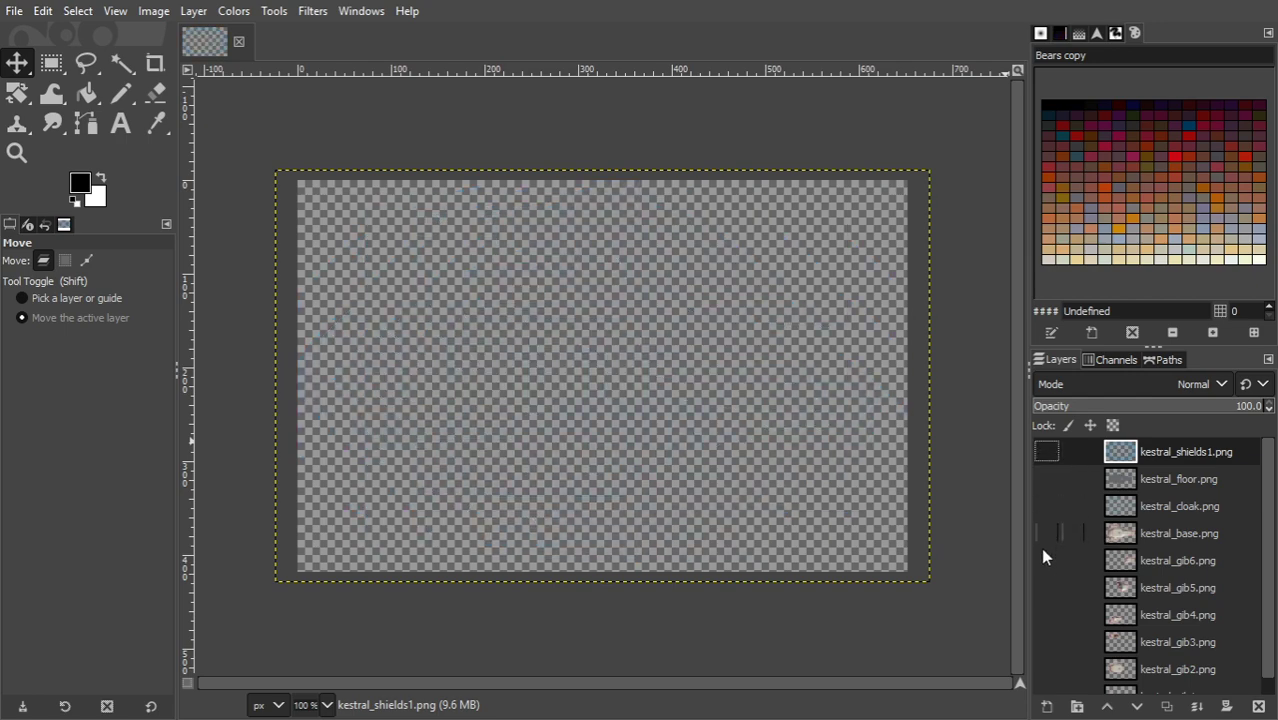
- Turn on the kestral_gib hull pieces: gib6, gib5, gib3, gib2 and gib1
click(1046, 560)
click(1046, 587)
click(1046, 641)
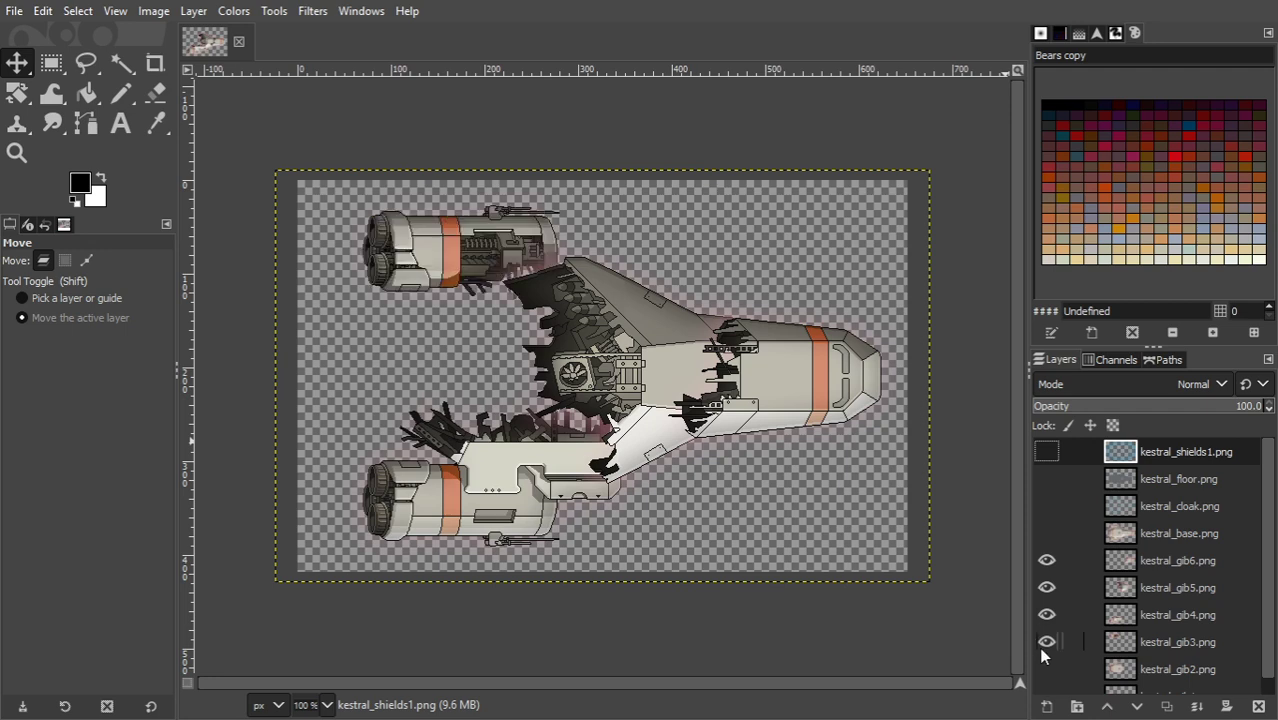
scroll(1270, 604, down, 1)
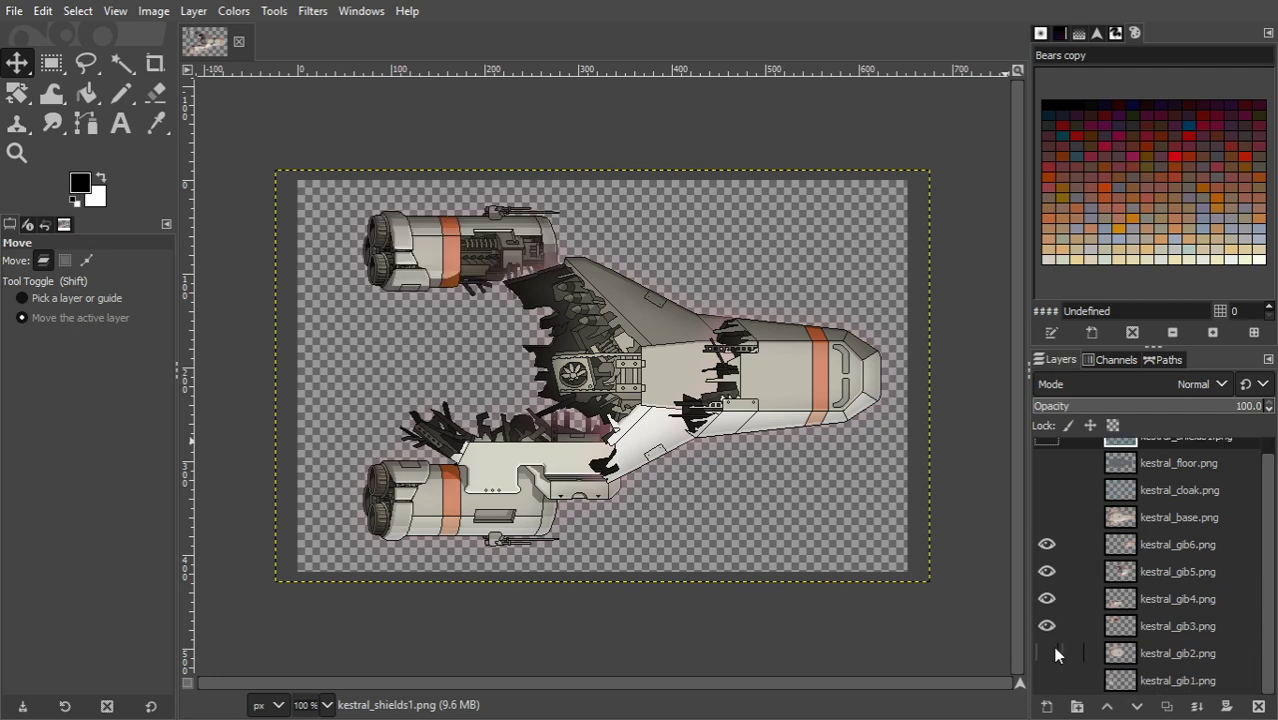
click(1046, 653)
click(1046, 680)
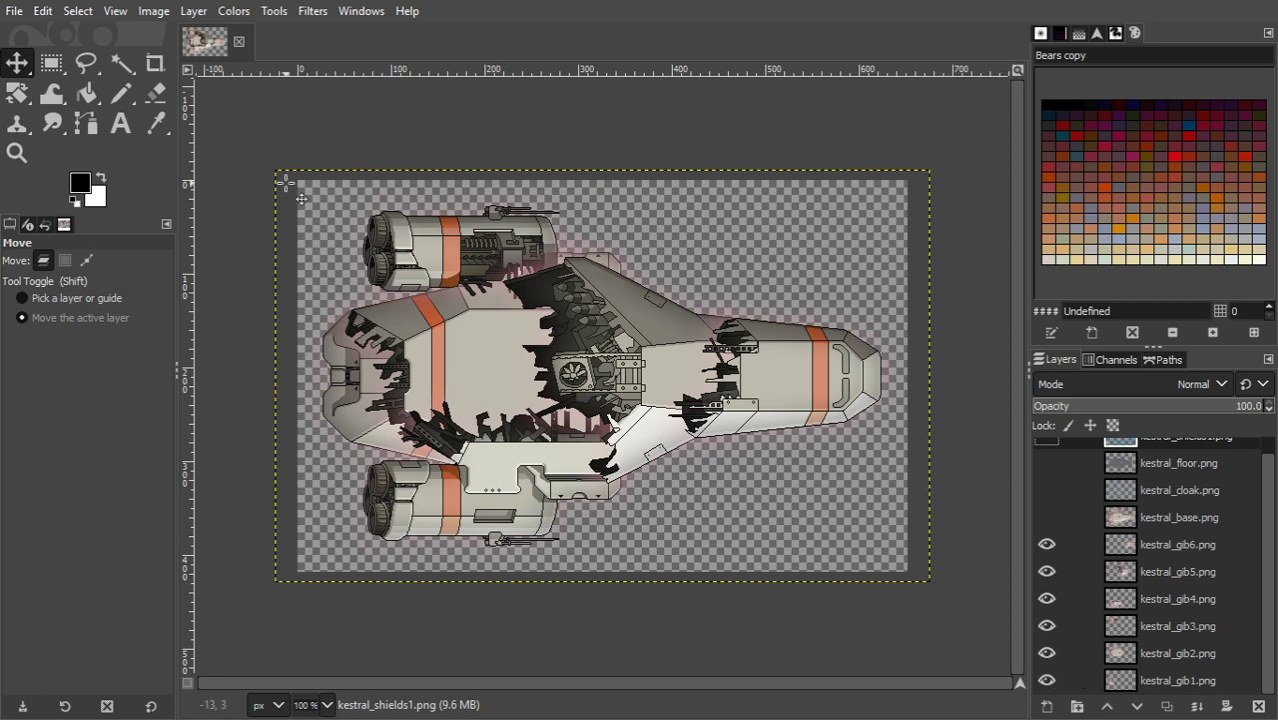
click(15, 14)
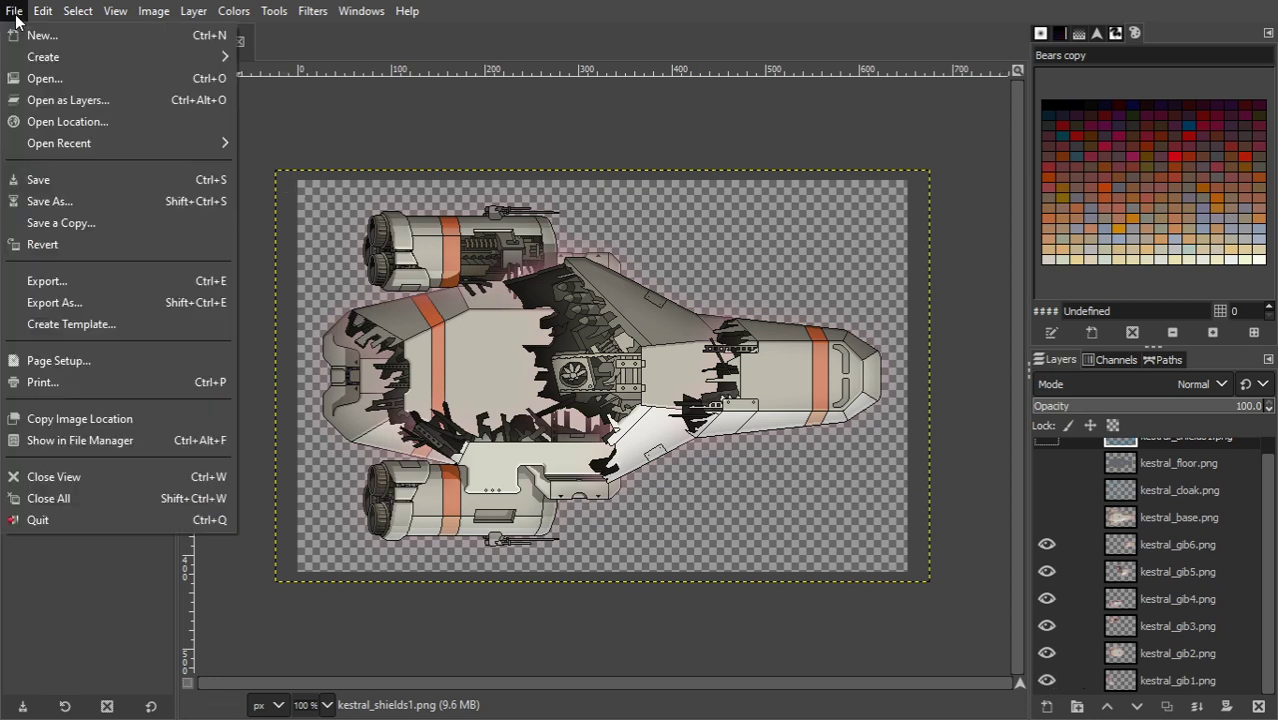
- With Open as Layers, browse to the FTL Advanced Edition img folder under GOG Galaxy Games
click(71, 103)
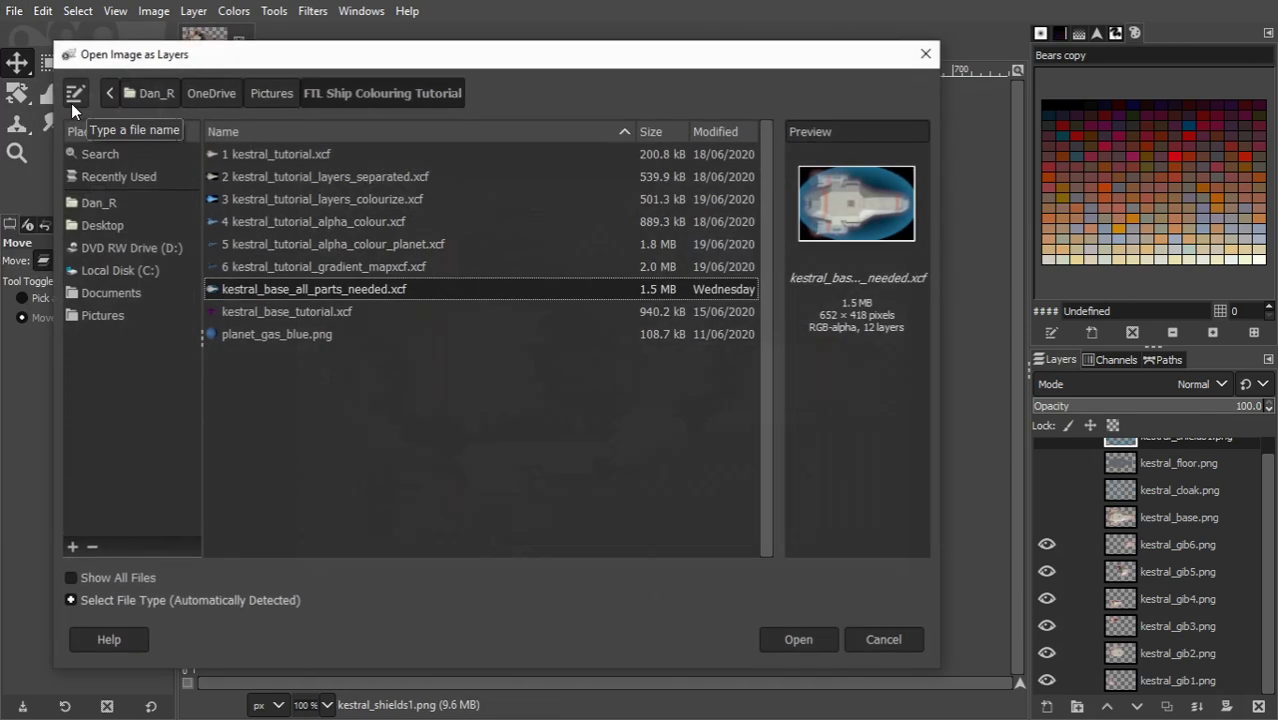
click(123, 266)
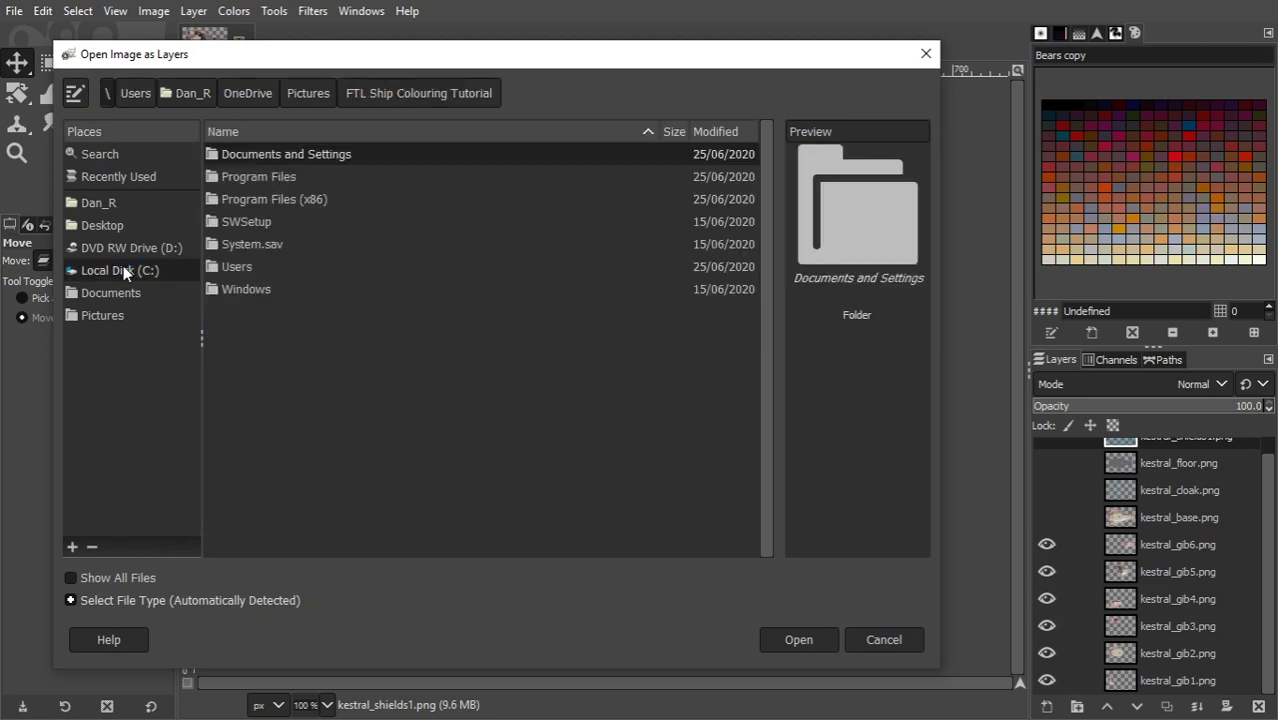
double_click(258, 176)
click(118, 96)
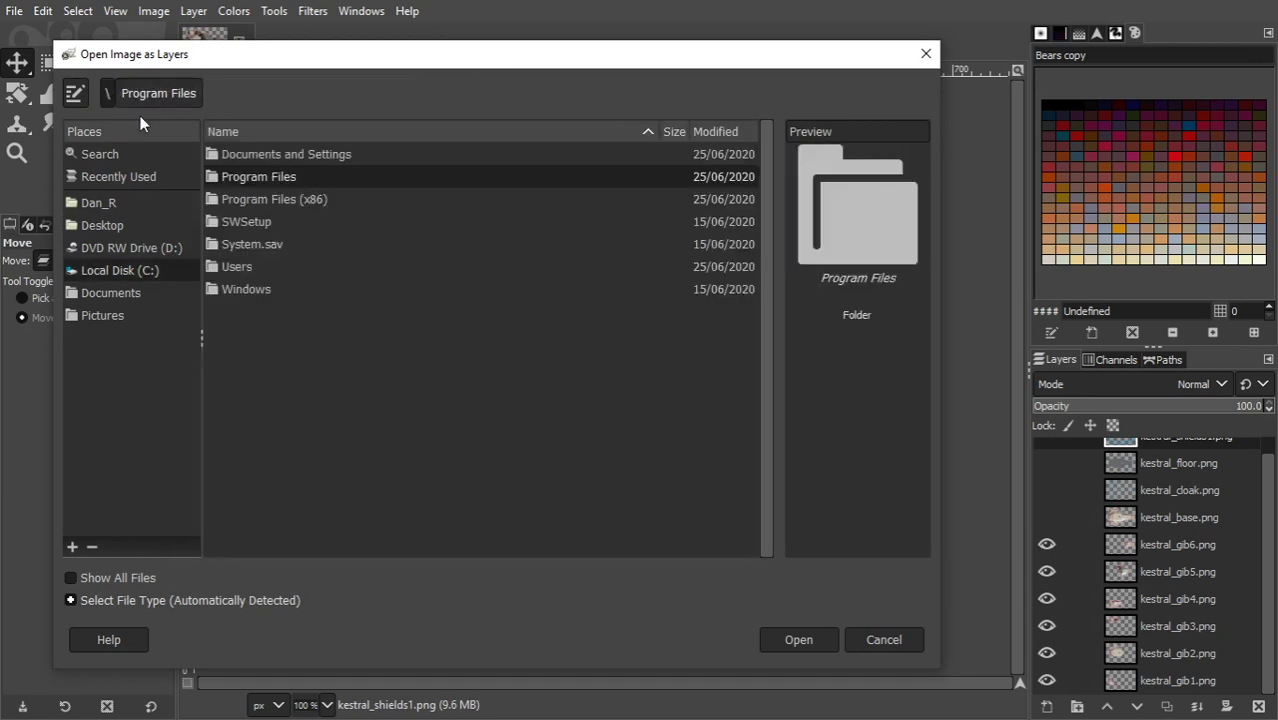
double_click(245, 199)
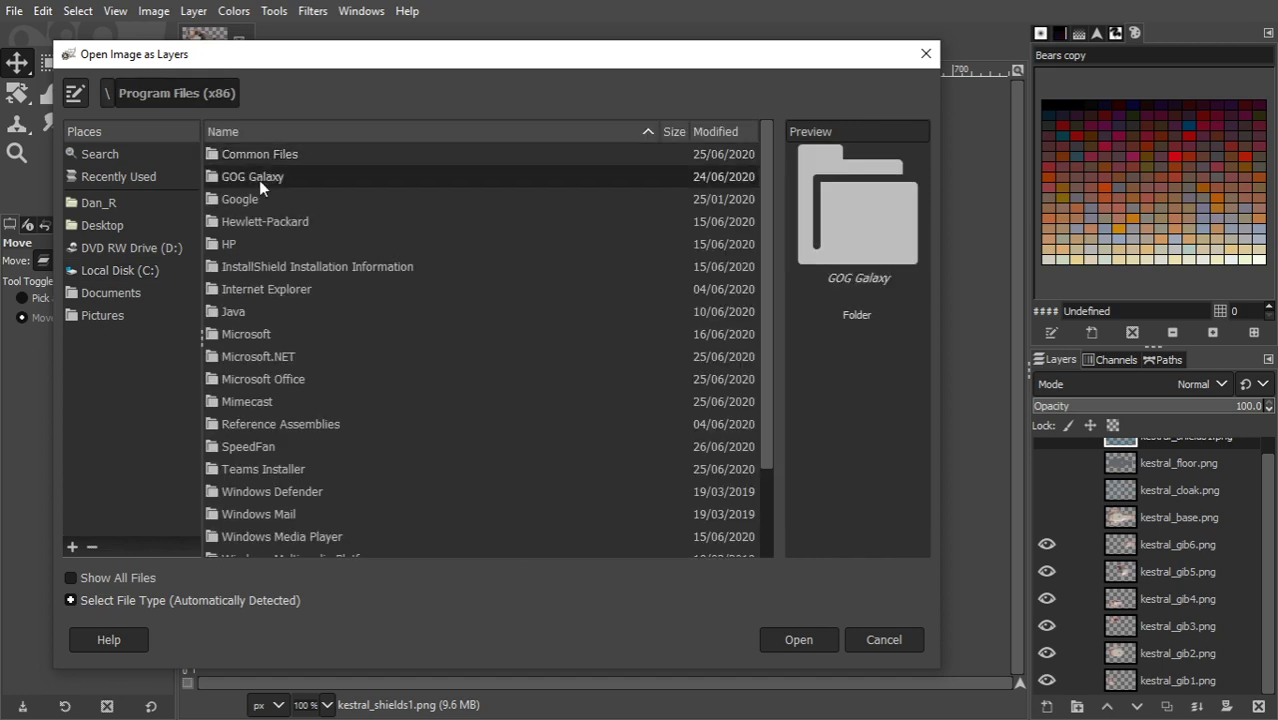
double_click(259, 180)
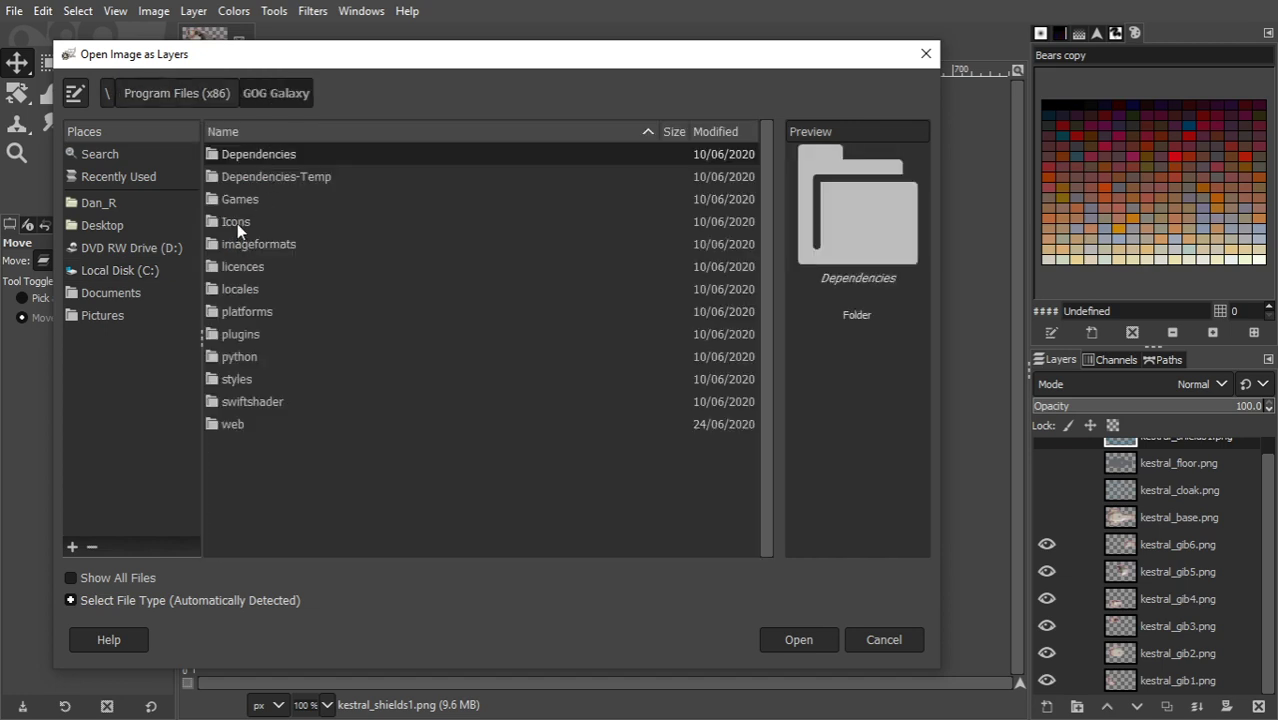
double_click(241, 204)
double_click(257, 155)
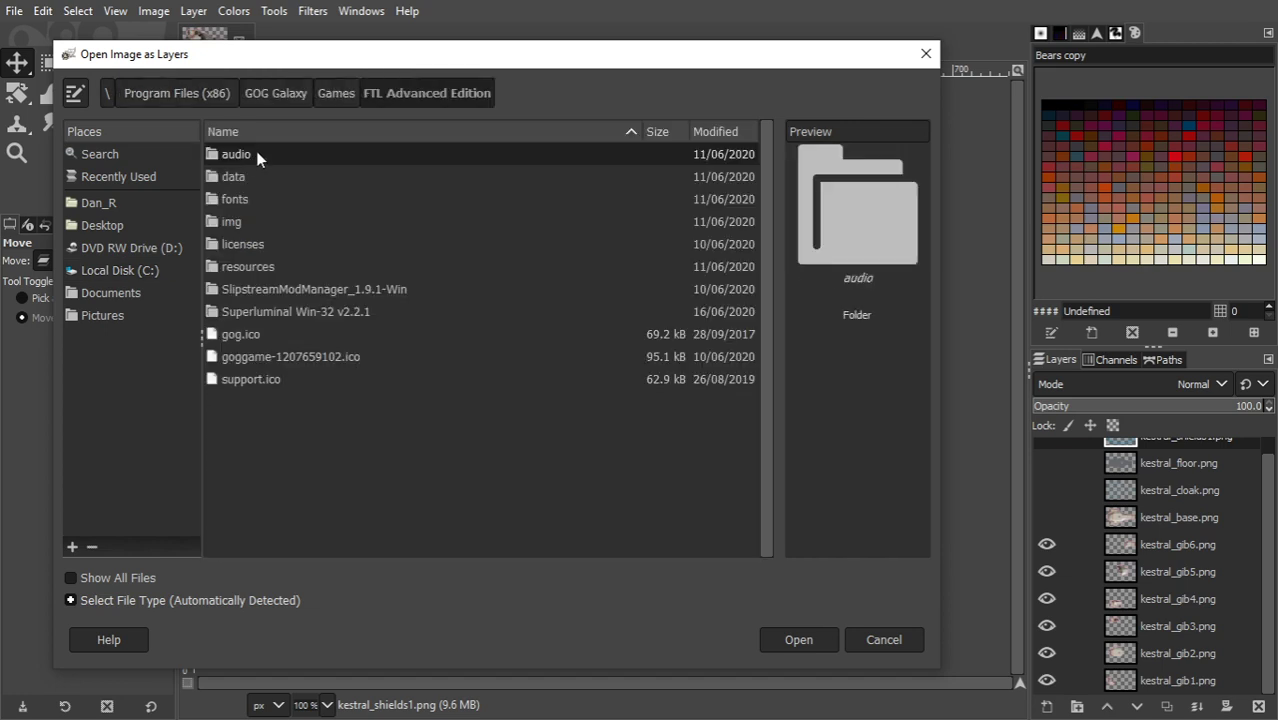
double_click(240, 216)
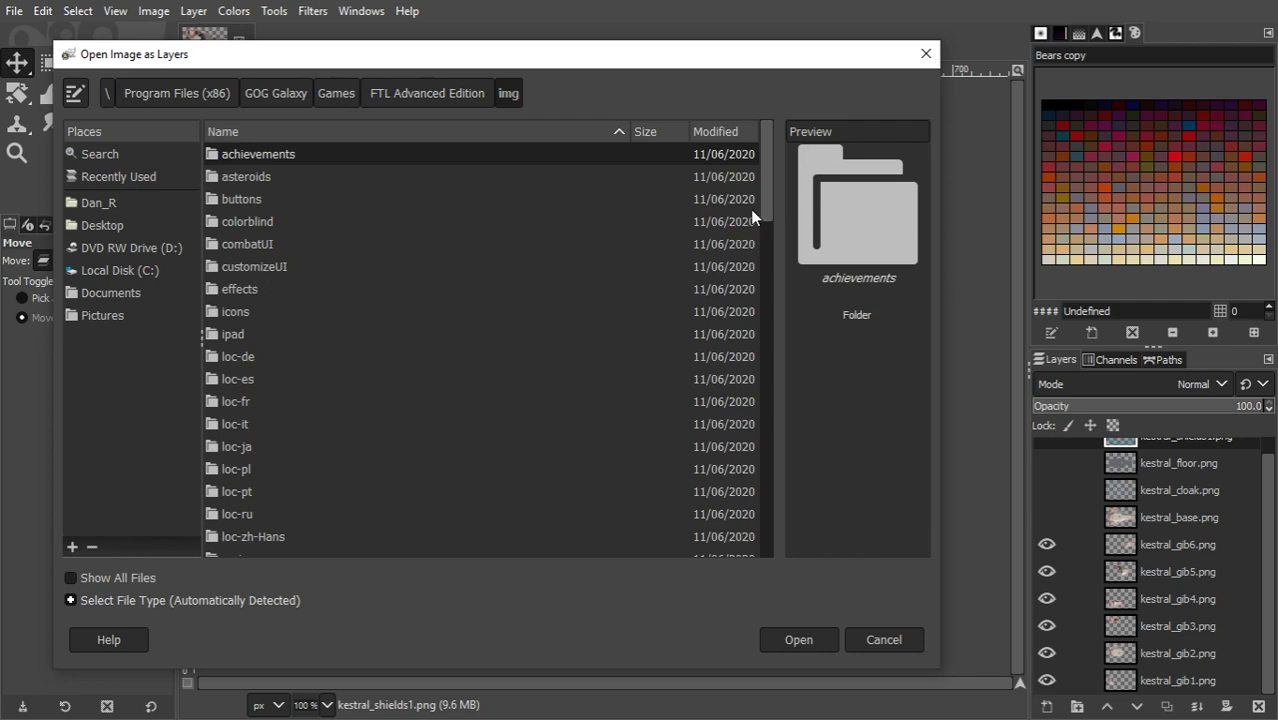
- Add miniship_kestral.png from the customizeUI folder as a new layer
mouse_move(760, 207)
mouse_down()
mouse_move(763, 270)
mouse_move(772, 218)
mouse_move(760, 183)
mouse_up()
double_click(264, 268)
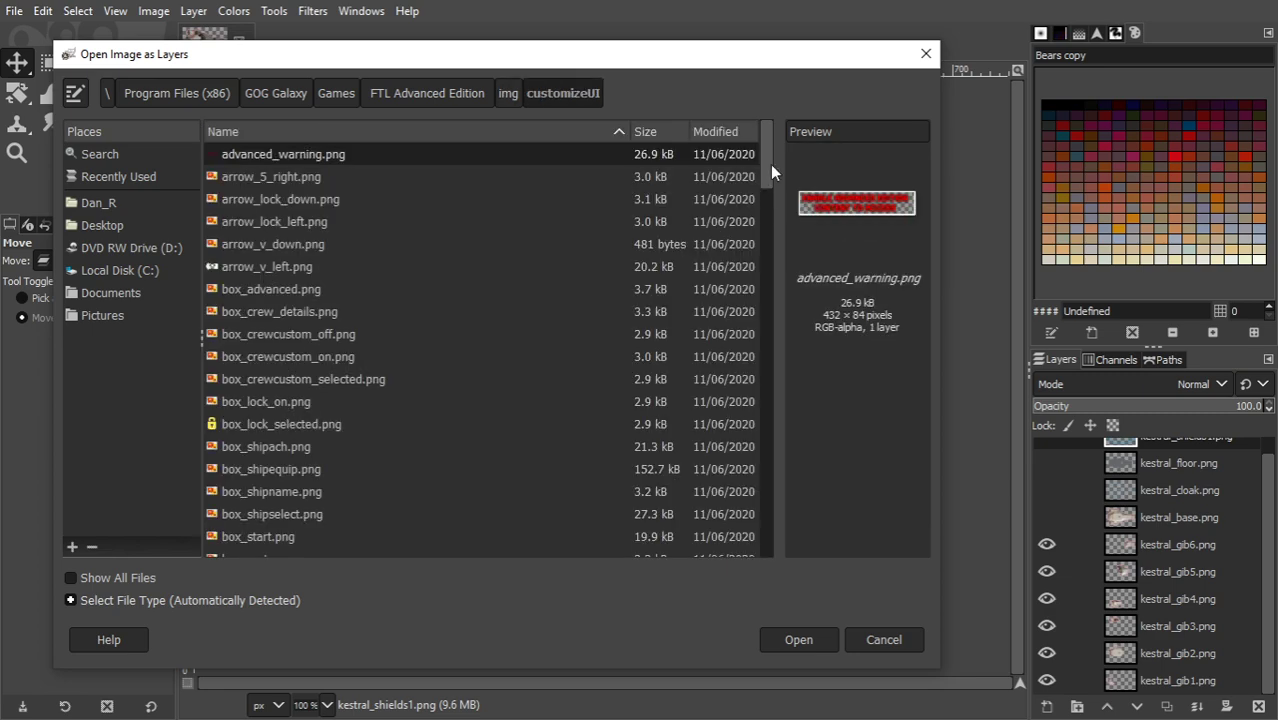
drag(765, 164, 778, 421)
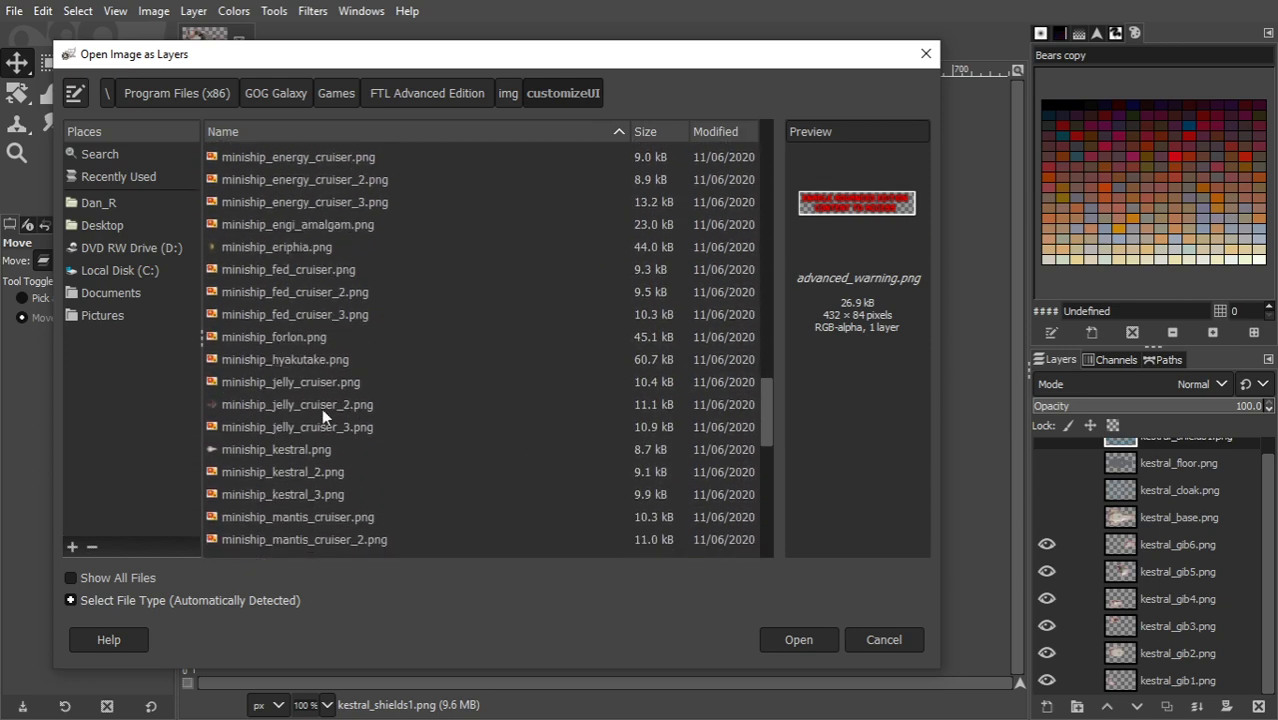
click(302, 447)
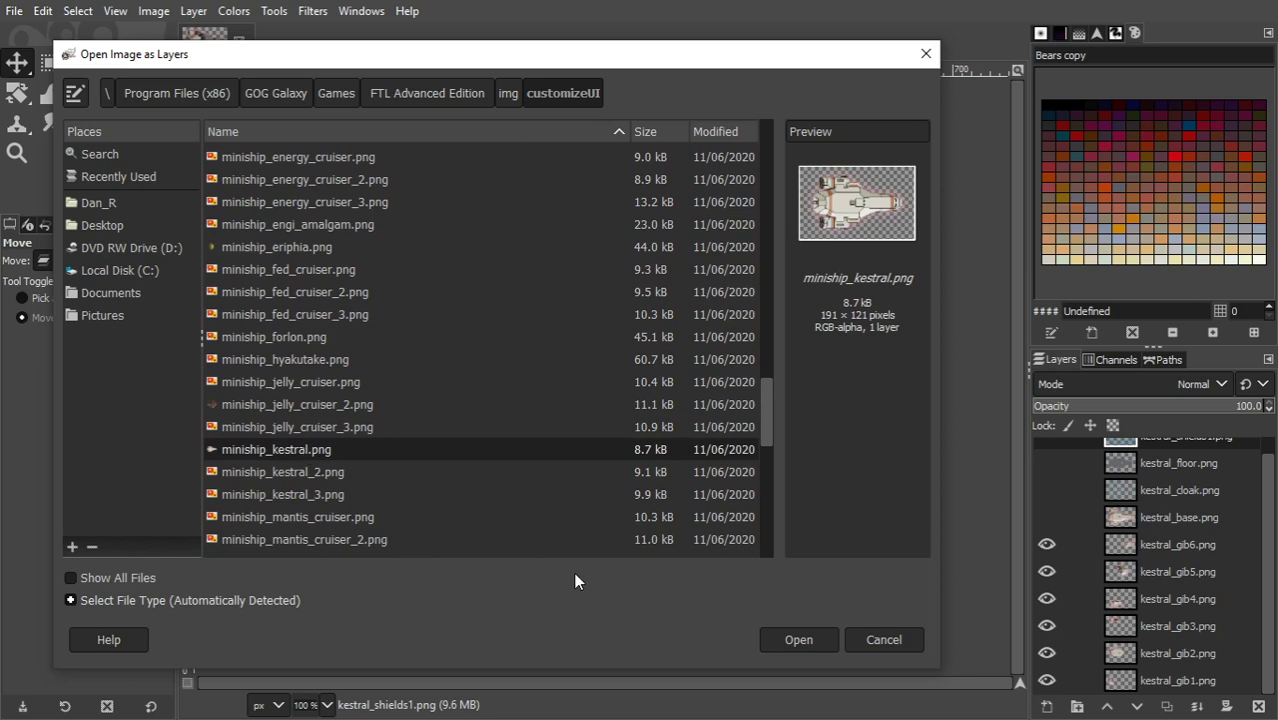
click(791, 642)
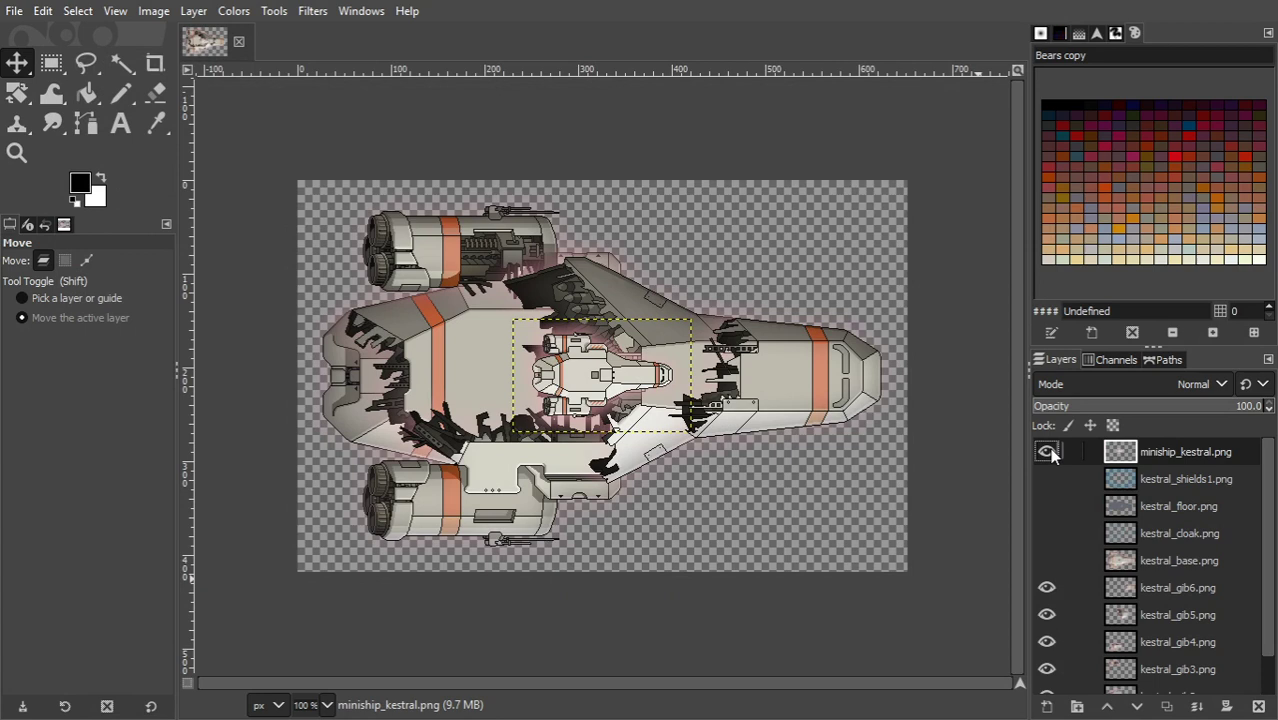
- Hide the miniship_kestral.png layer and all six kestral_gib pieces
click(1047, 452)
click(1047, 592)
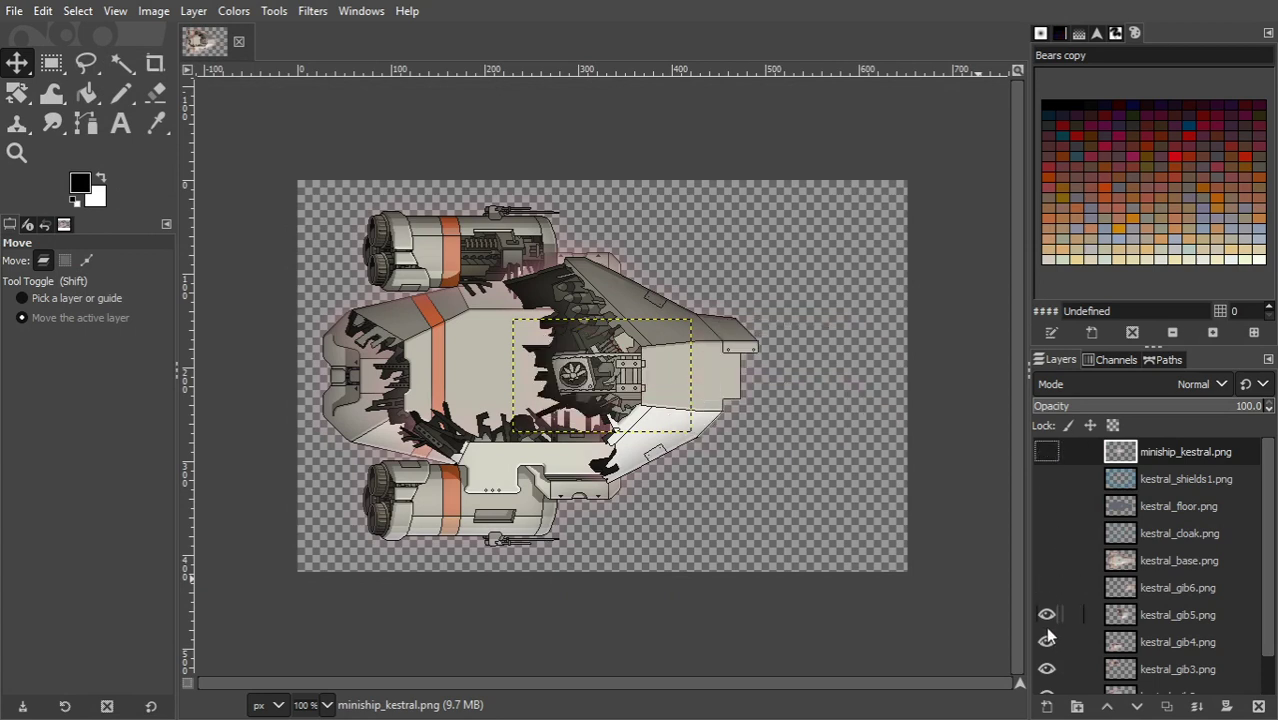
click(1045, 616)
click(1046, 642)
click(1047, 668)
scroll(1270, 612, down, 2)
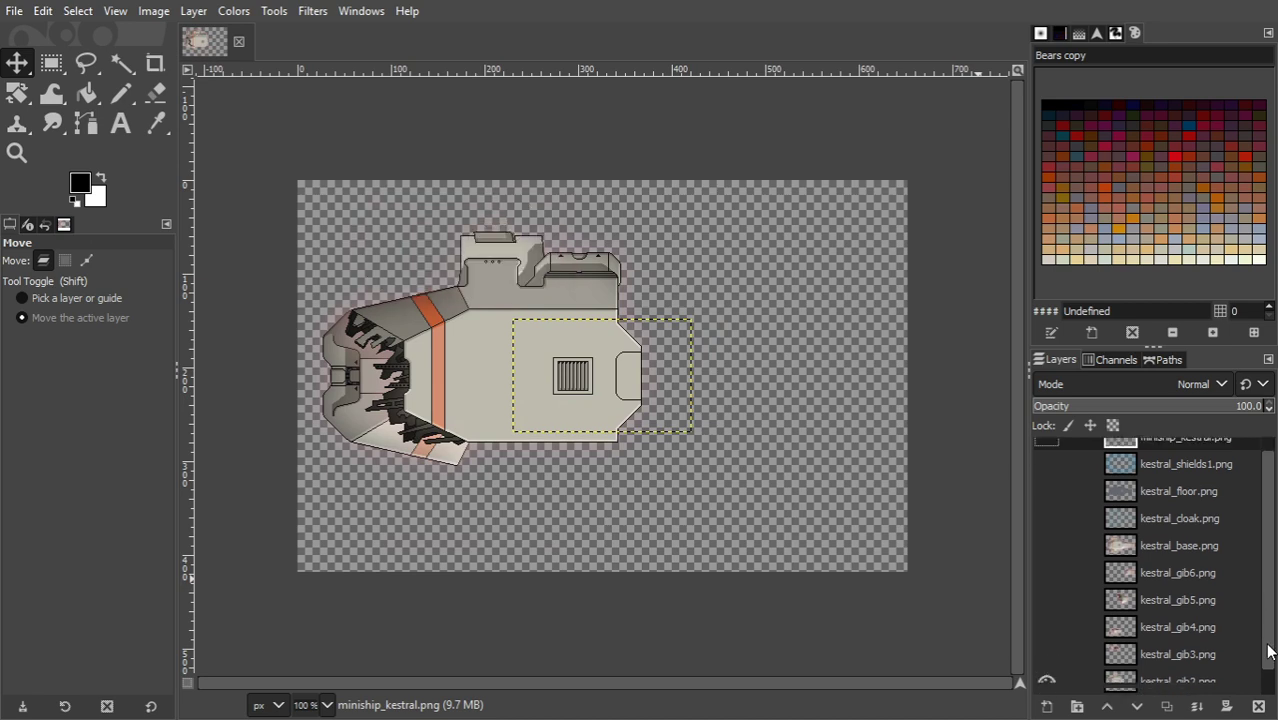
click(1047, 653)
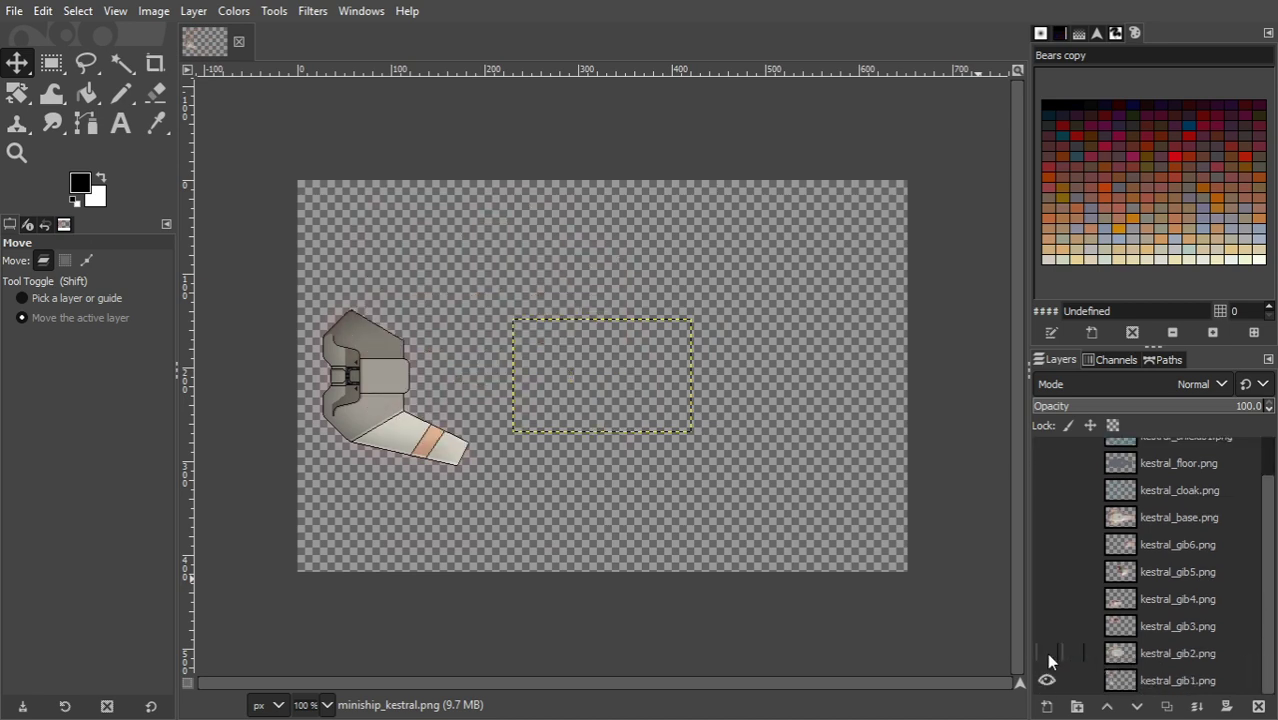
click(1047, 680)
drag(1268, 566, 1268, 435)
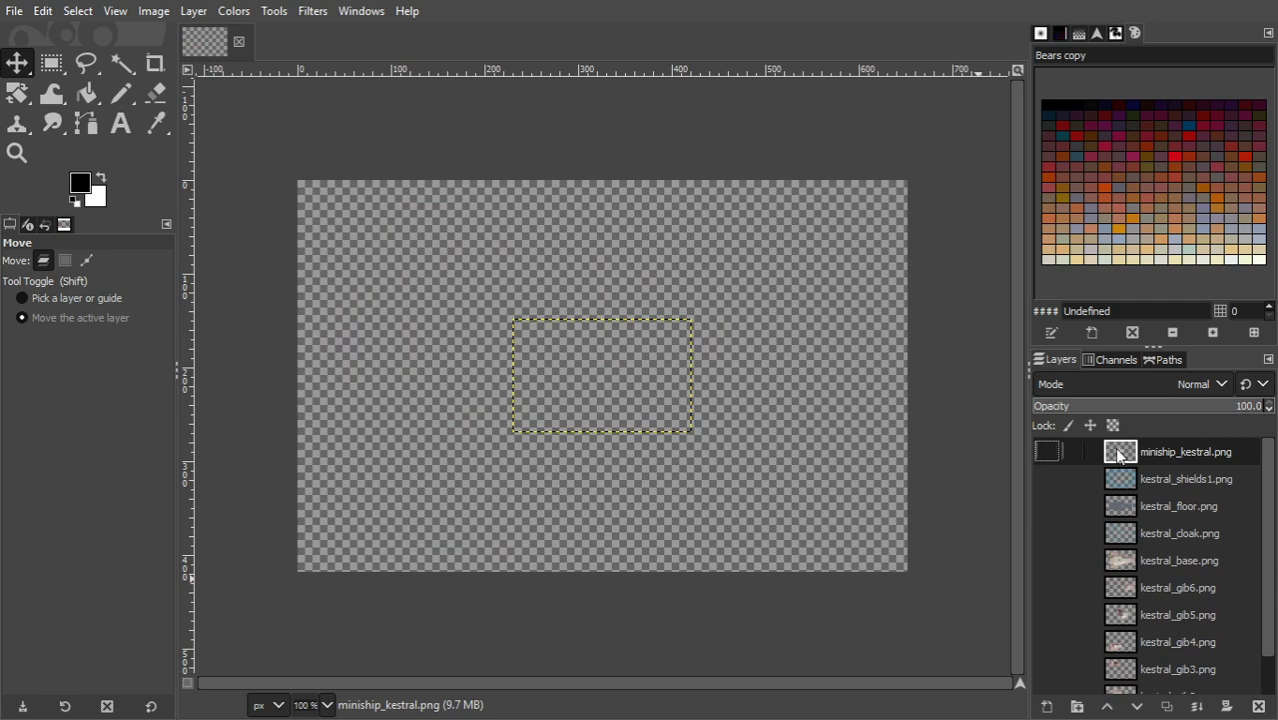
- Inspect the miniship, shields1, floor, cloak and base layers in turn, then hide them
click(1046, 452)
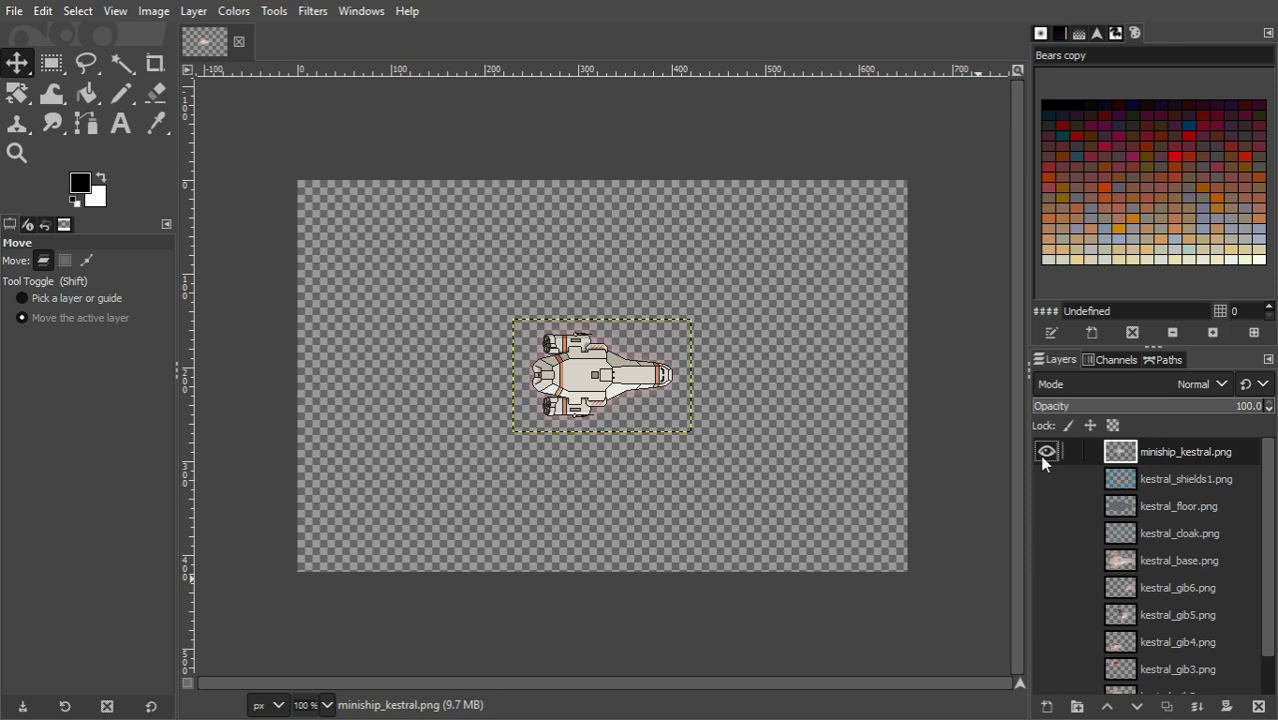
click(1046, 452)
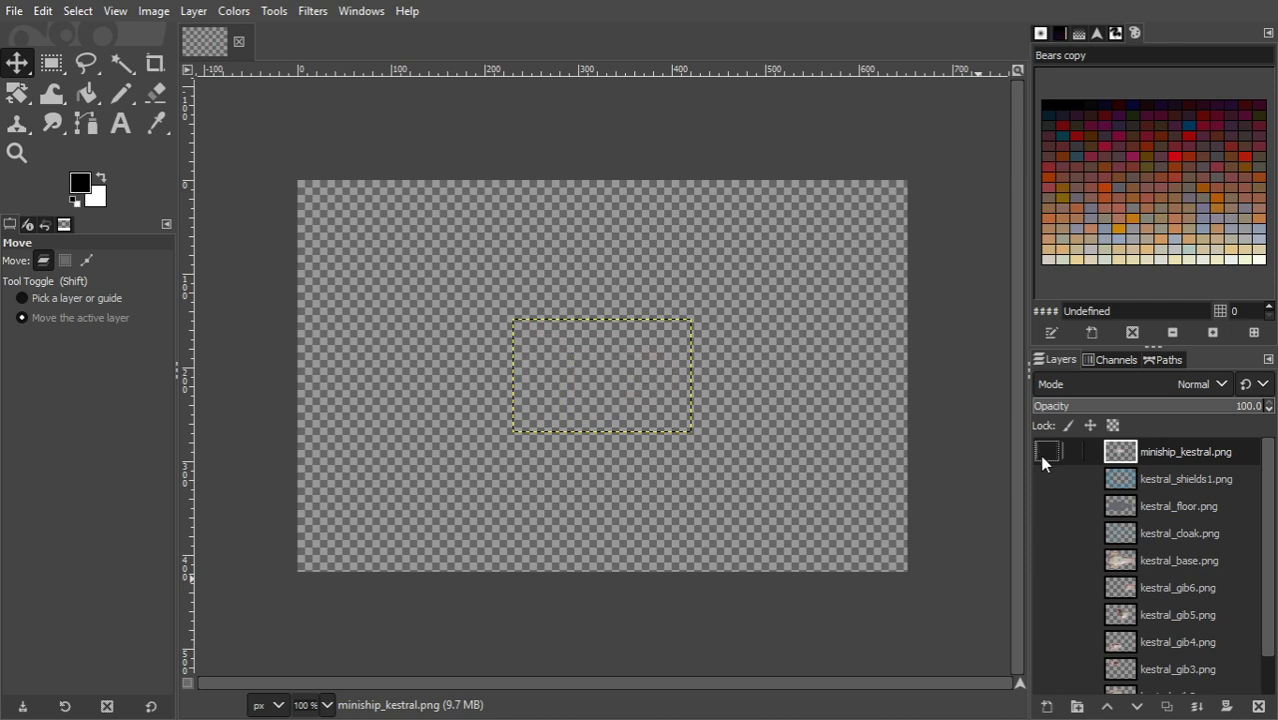
click(1046, 480)
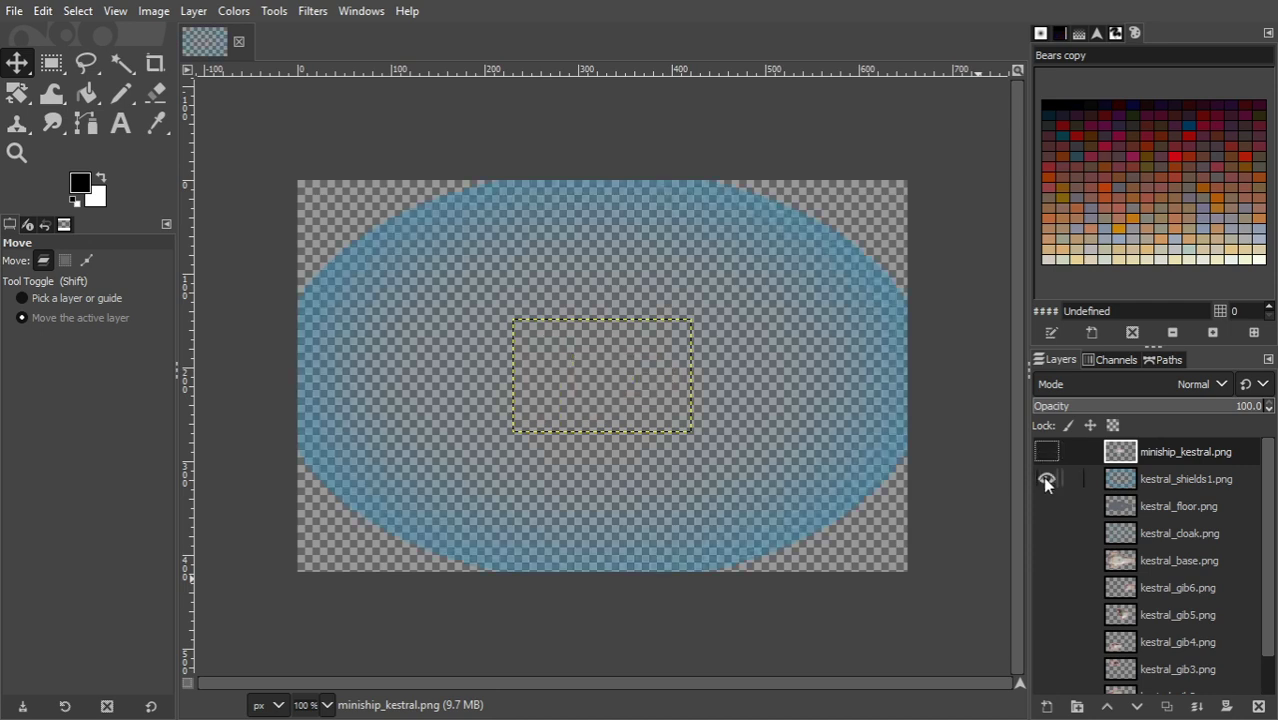
click(1046, 507)
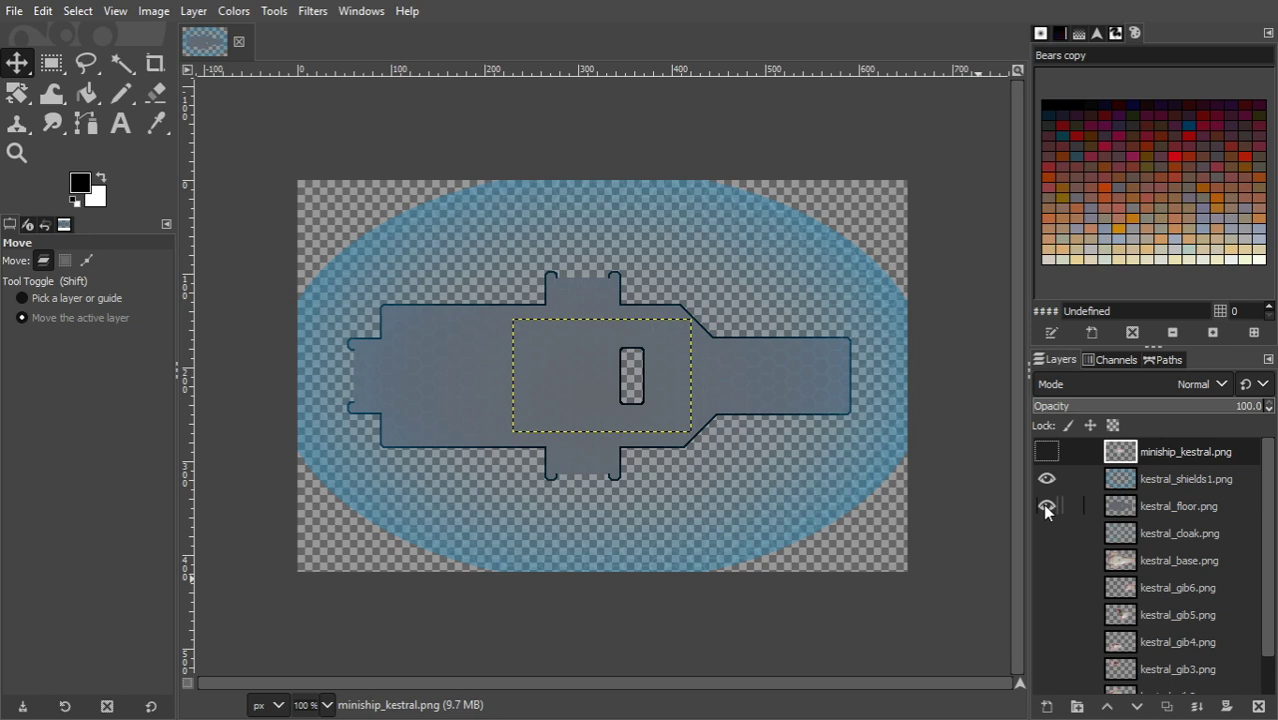
click(1046, 533)
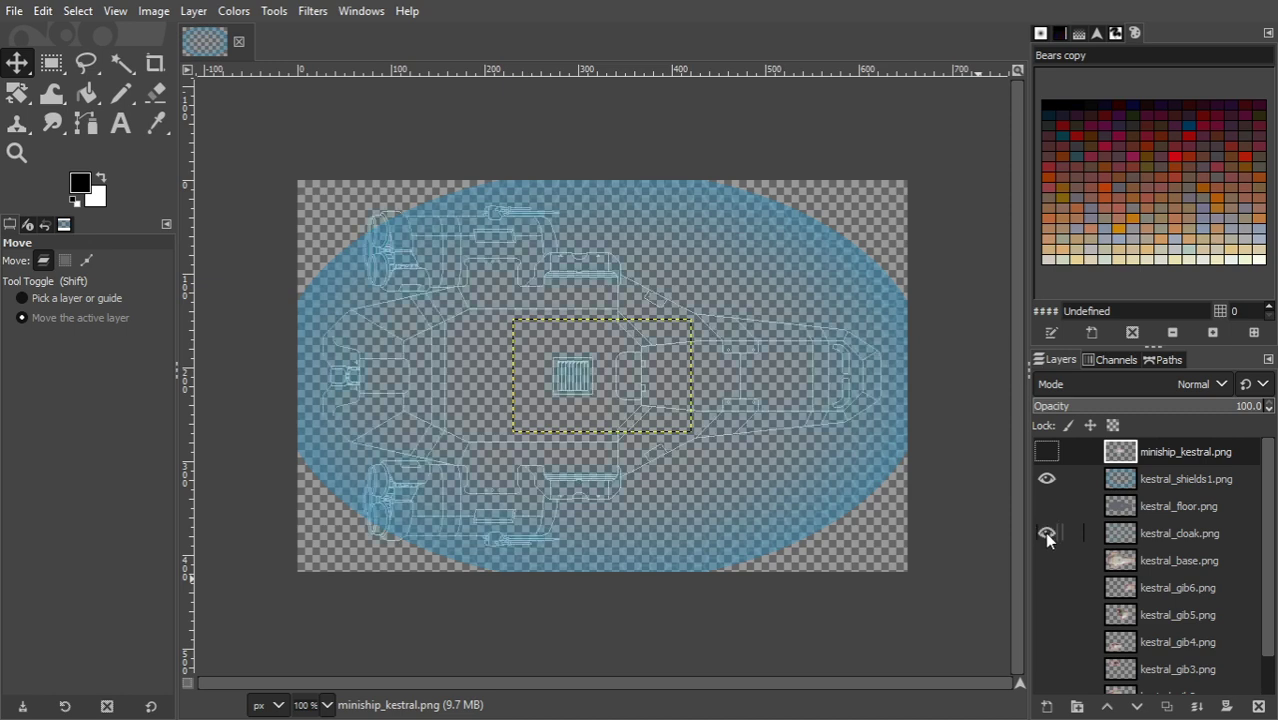
click(1047, 562)
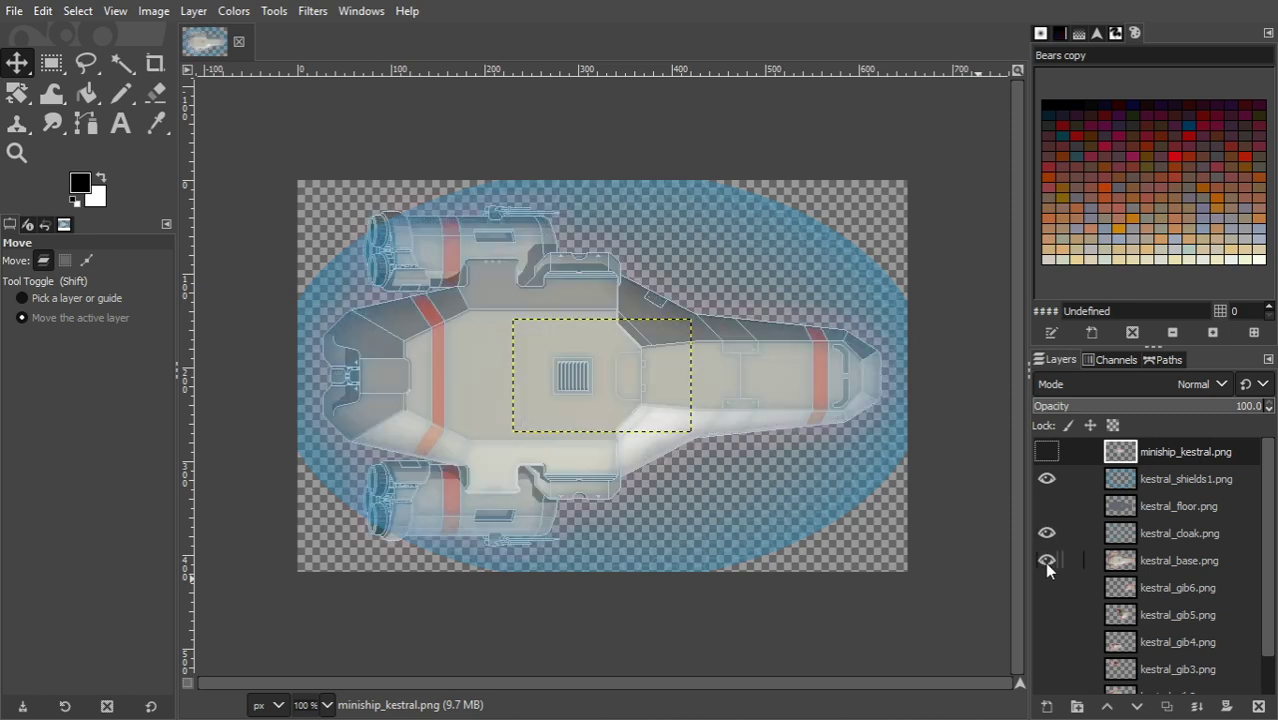
click(1046, 533)
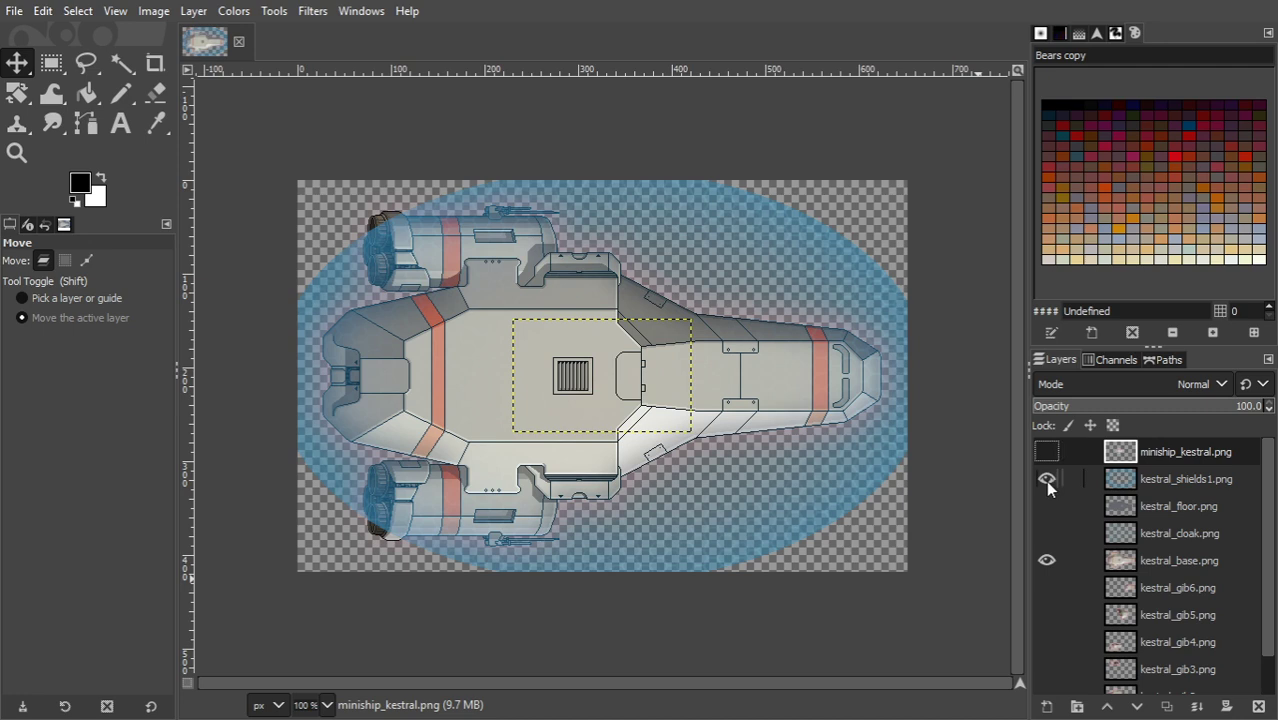
click(1046, 479)
click(1046, 561)
- Make all six kestral_gib pieces visible, gib6 through gib1
click(1046, 588)
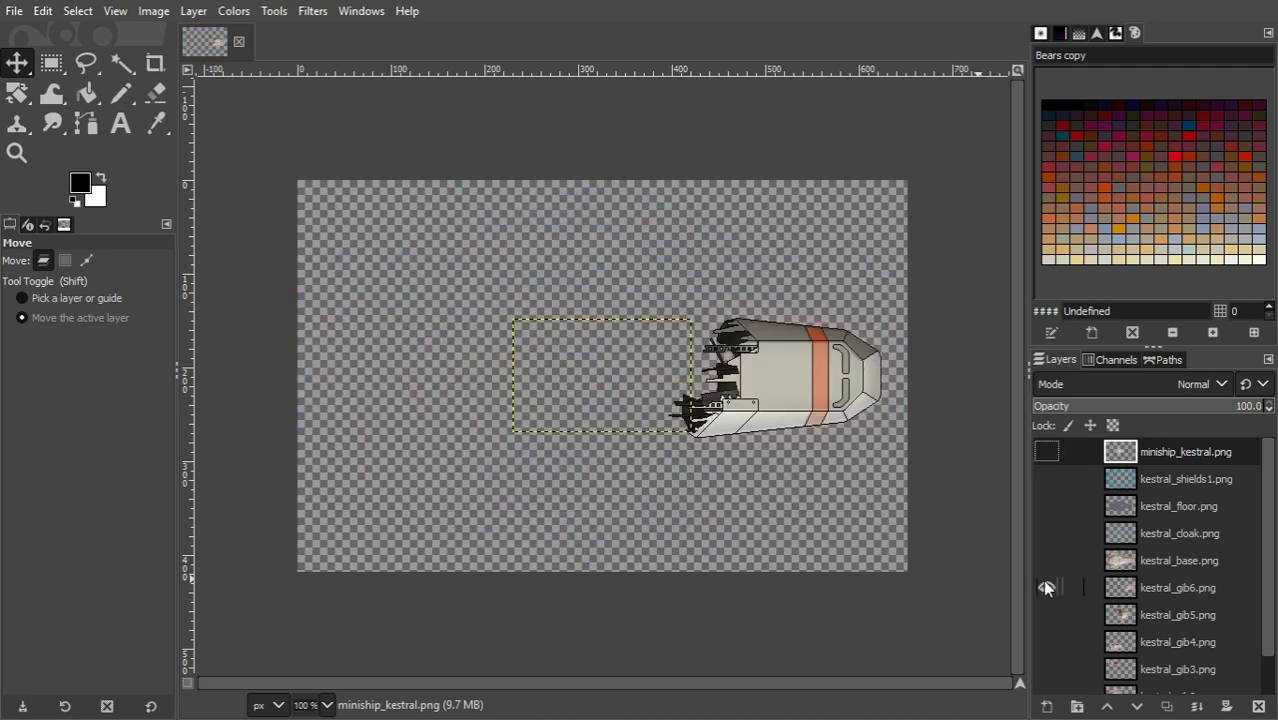
click(1044, 599)
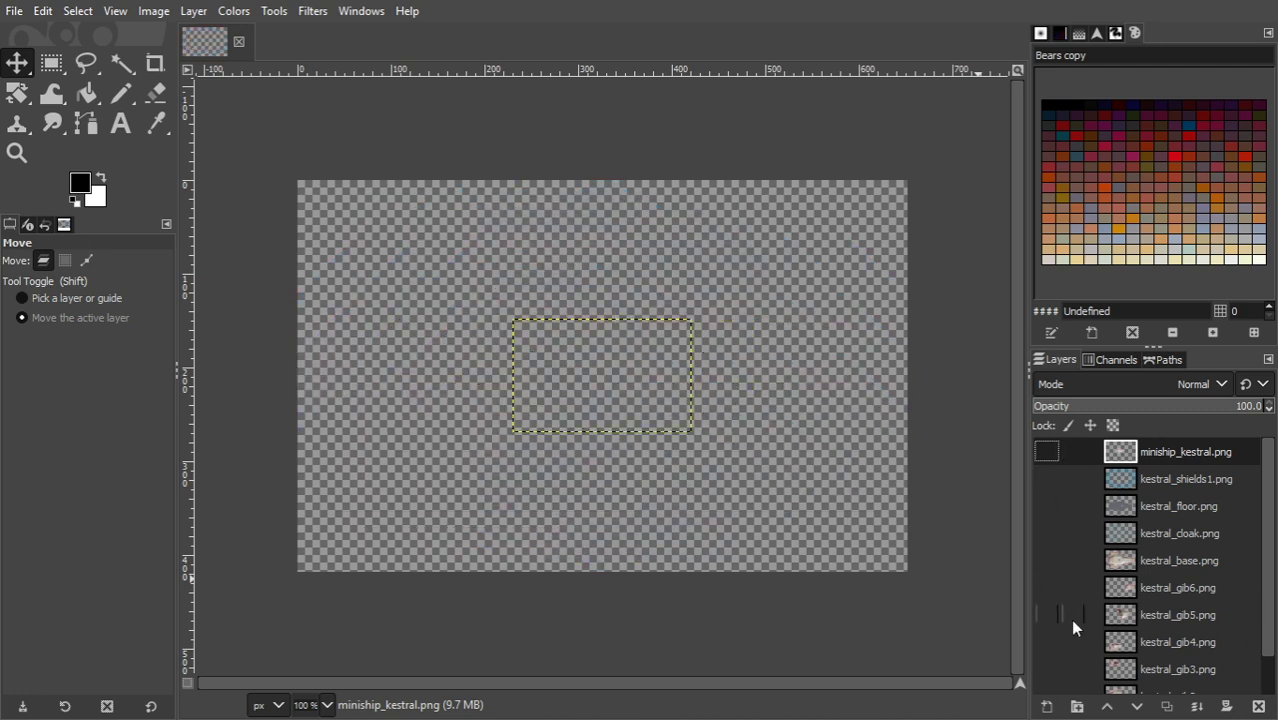
click(1046, 588)
click(1046, 615)
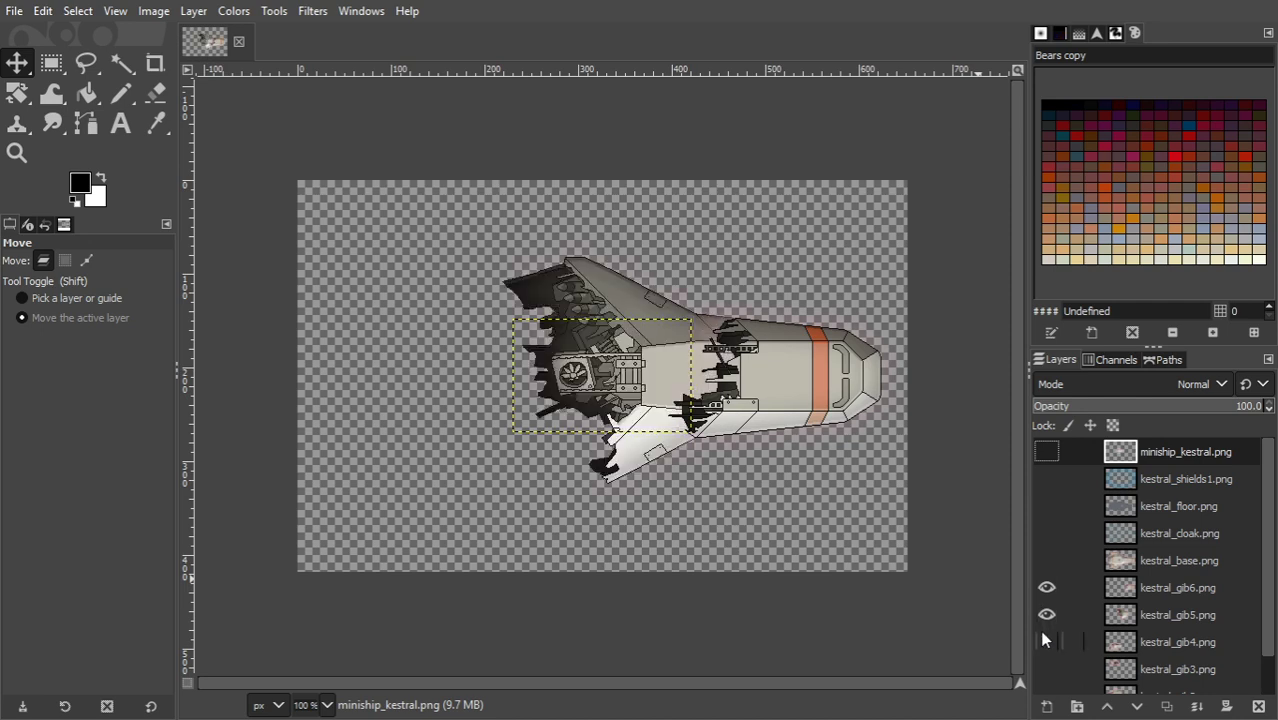
click(1046, 642)
click(1045, 670)
scroll(1264, 565, down, 2)
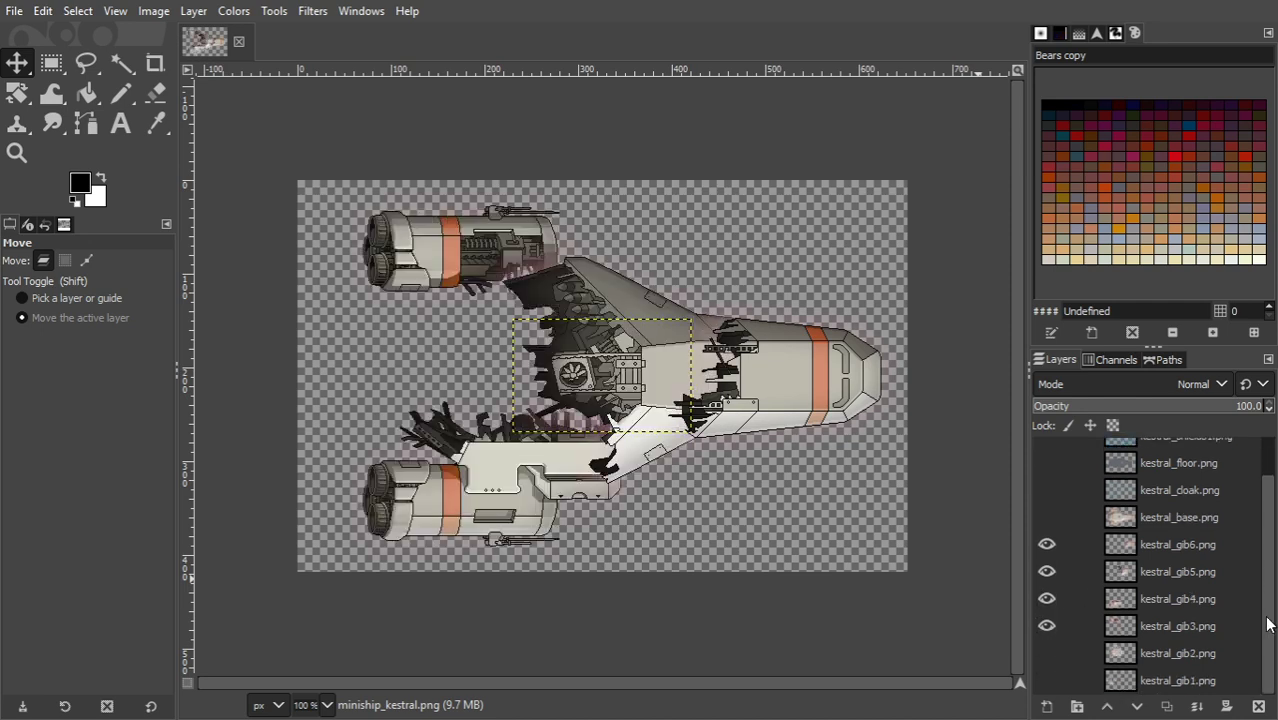
click(1047, 653)
click(1050, 680)
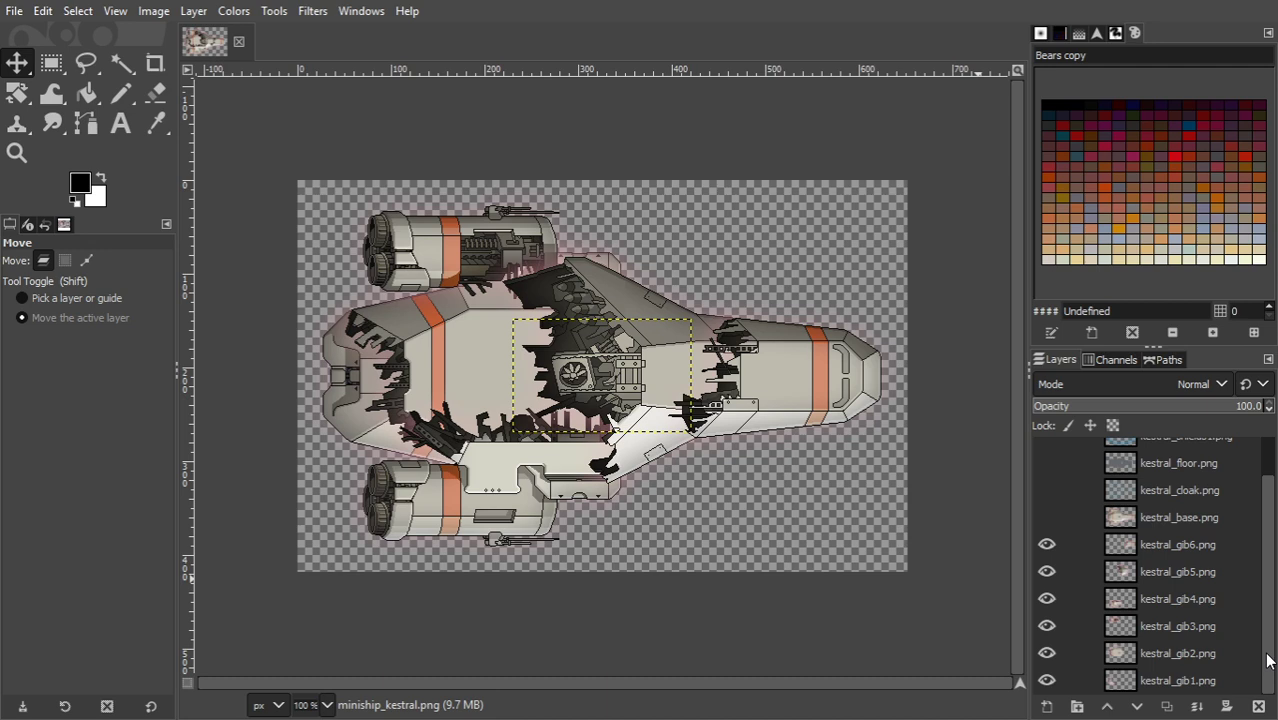
drag(1267, 660, 1274, 538)
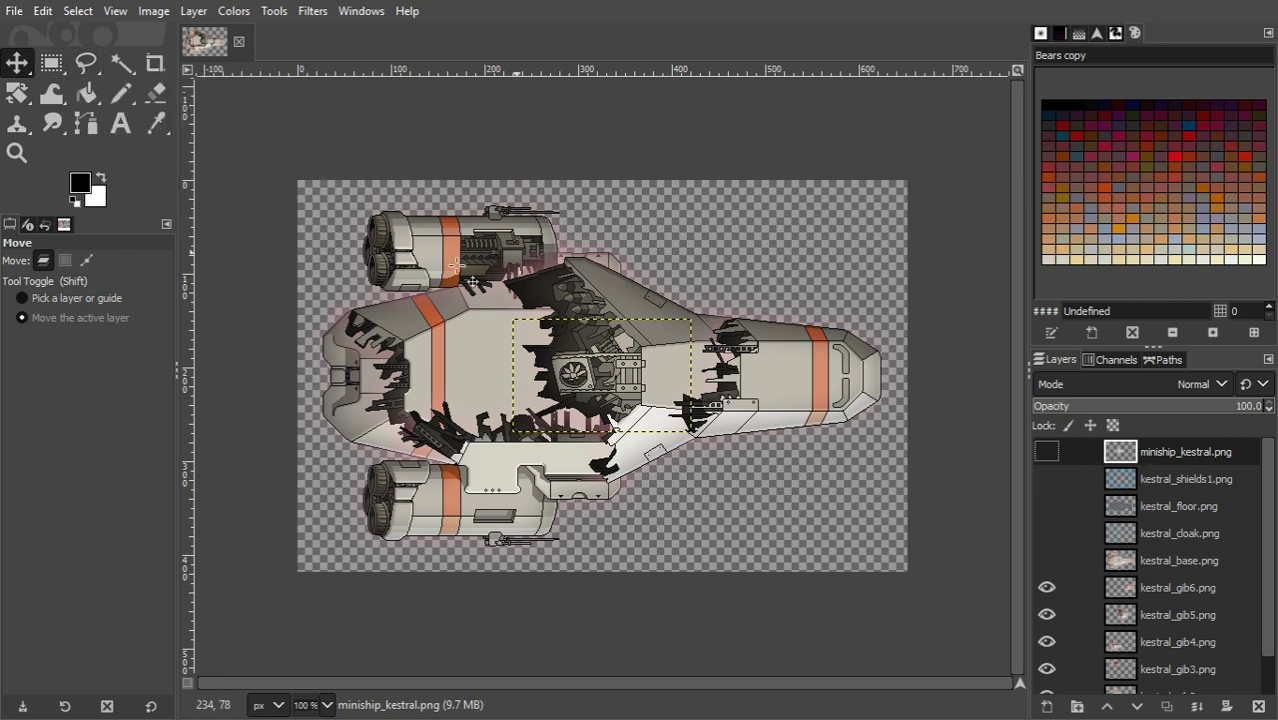
click(157, 12)
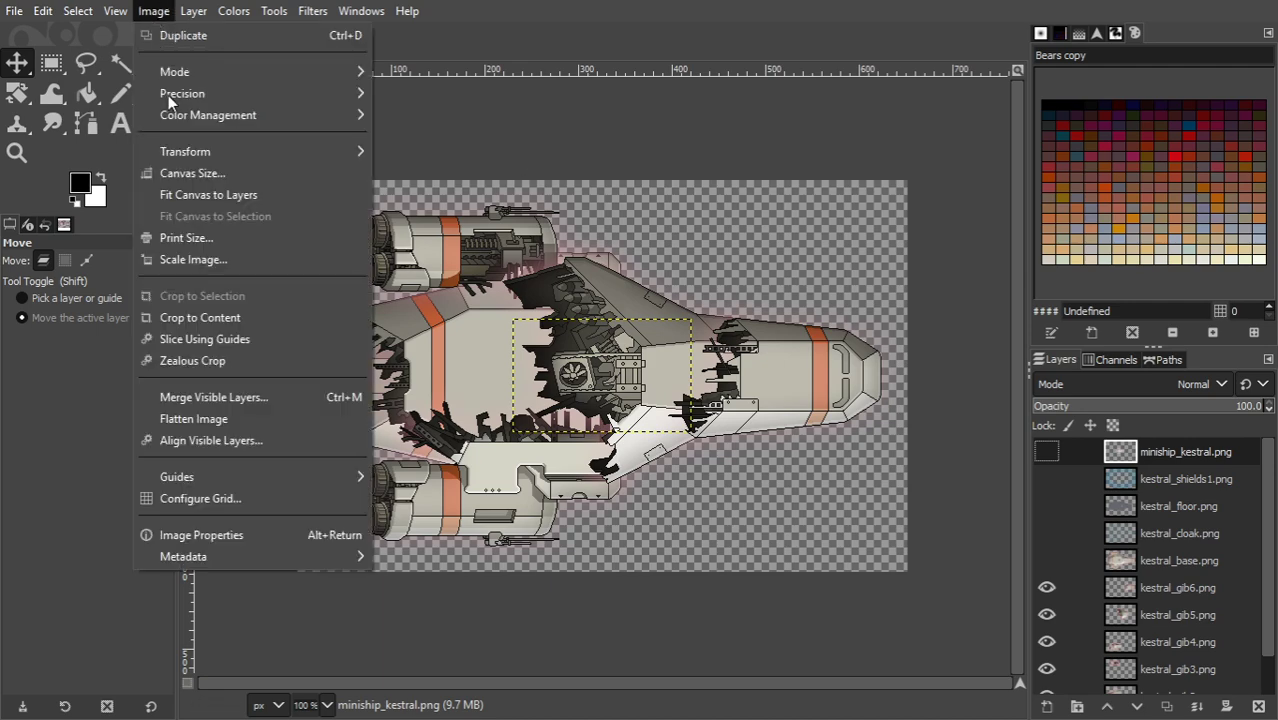
click(183, 173)
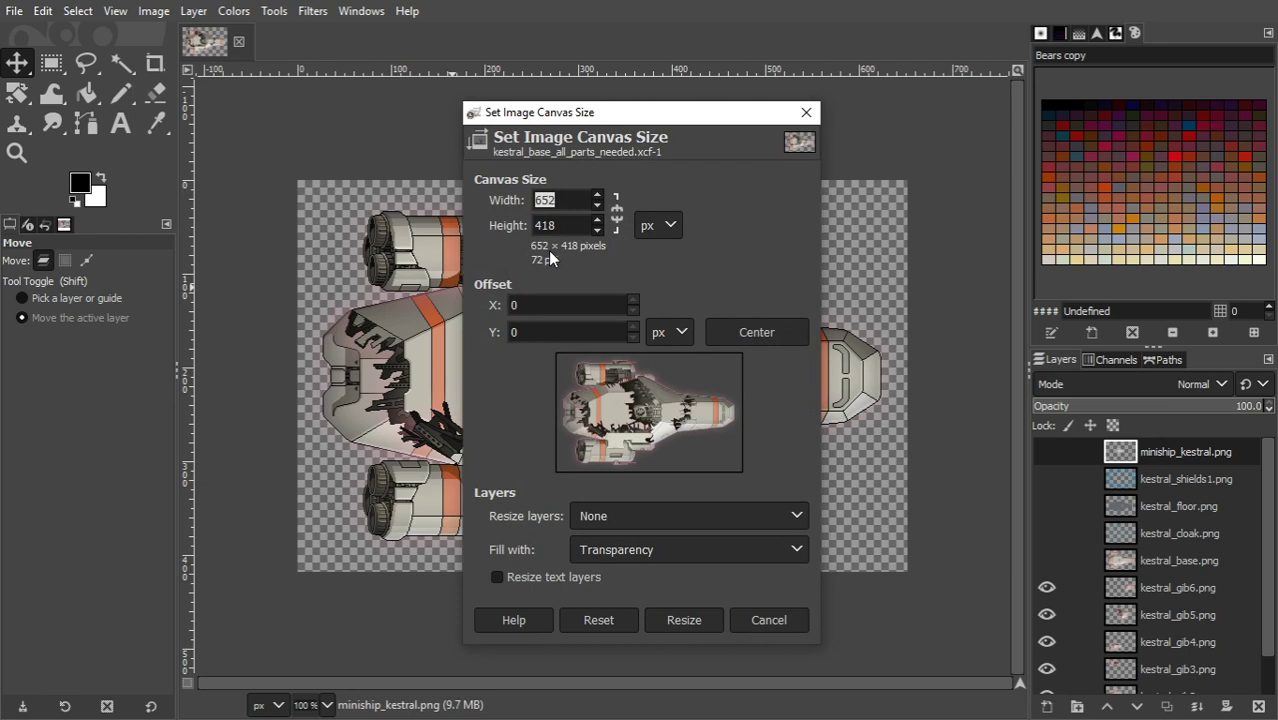
text(1000)
click(575, 225)
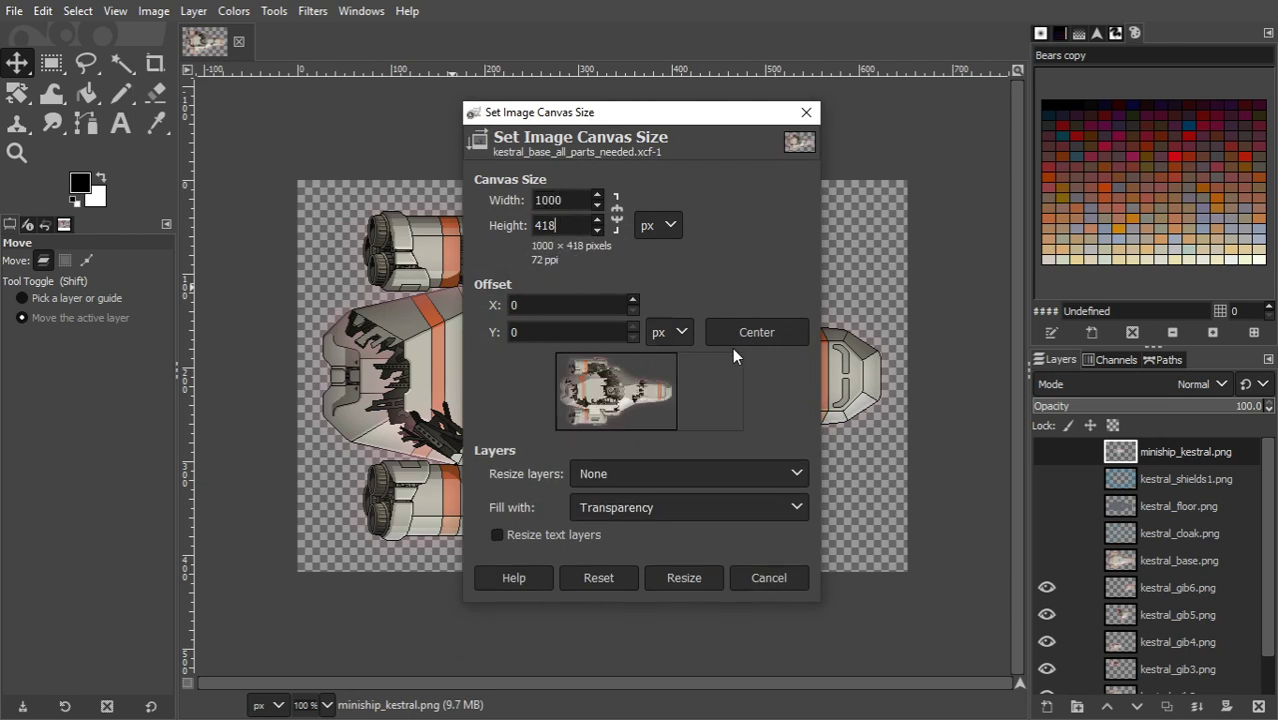
click(756, 334)
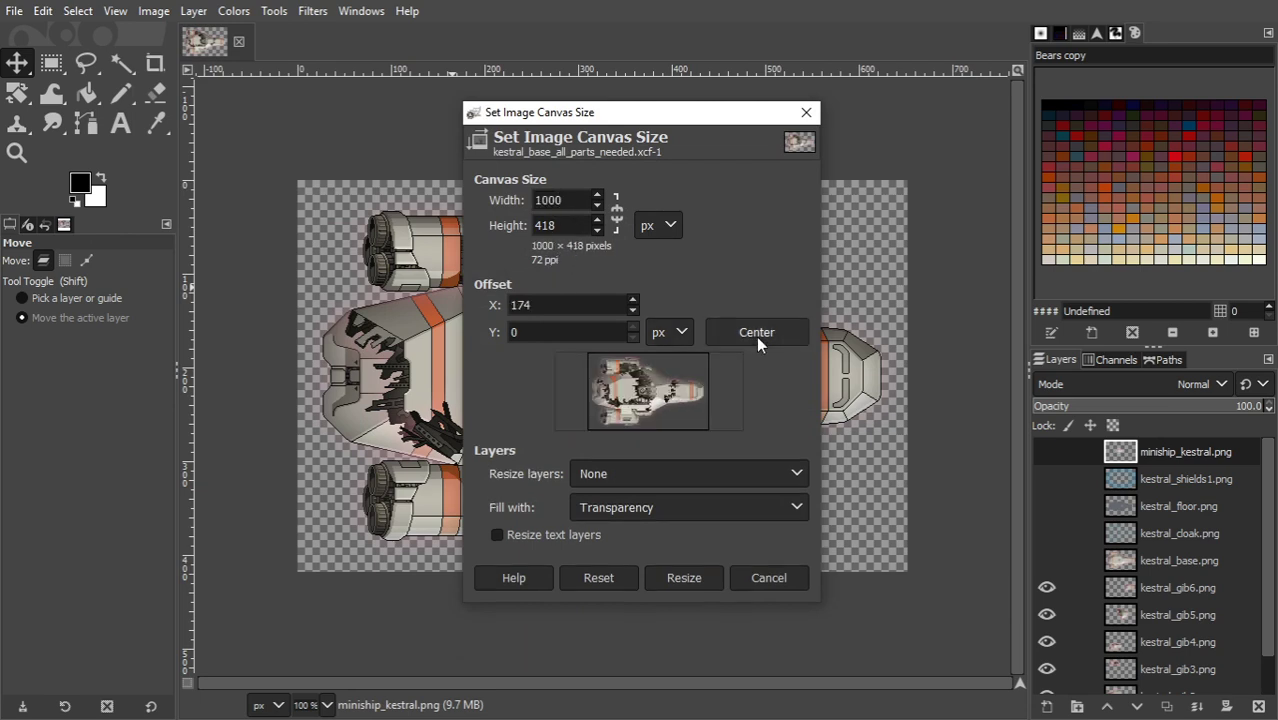
click(775, 575)
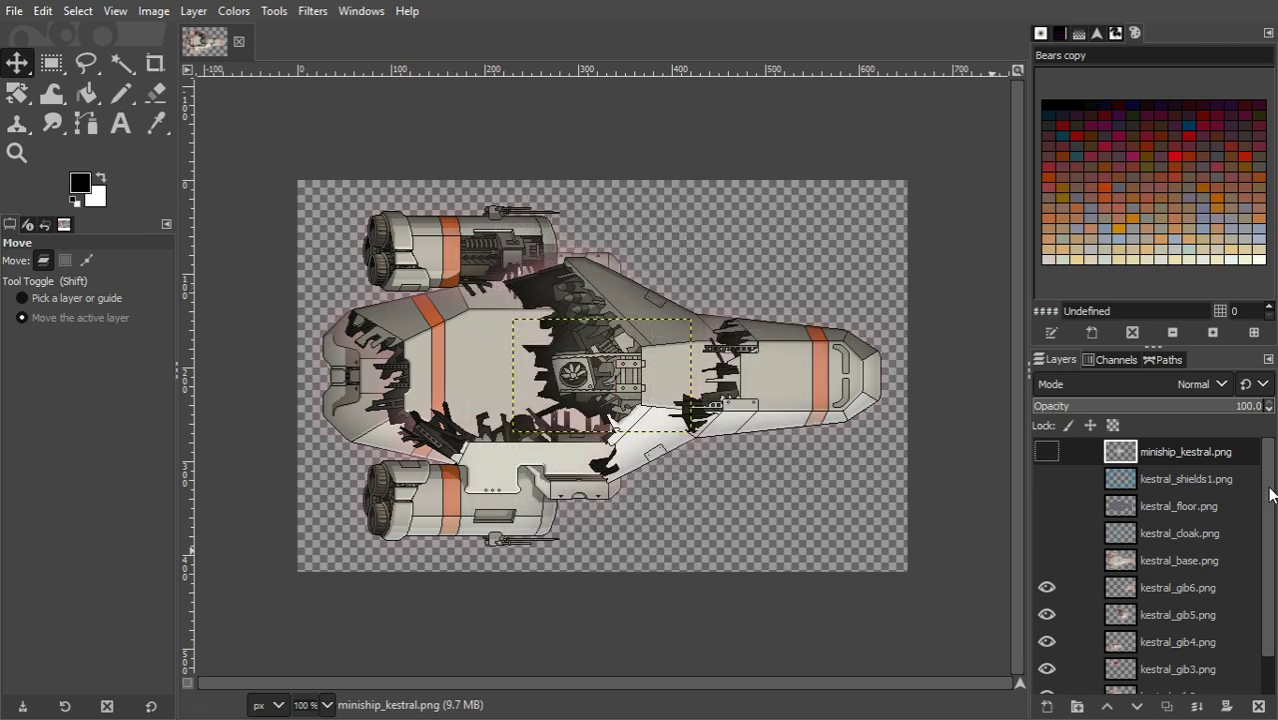
drag(1267, 491, 1267, 571)
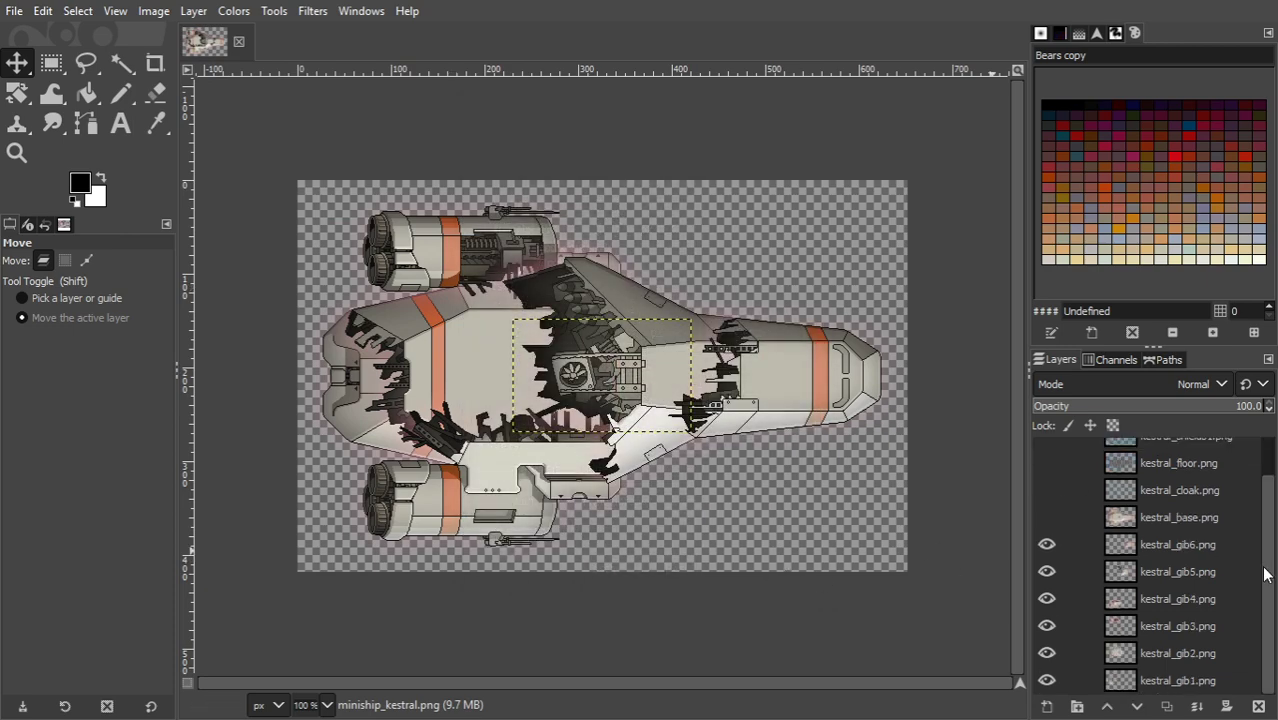
- Create a new layer named Black and bucket-fill it with solid black
click(1047, 708)
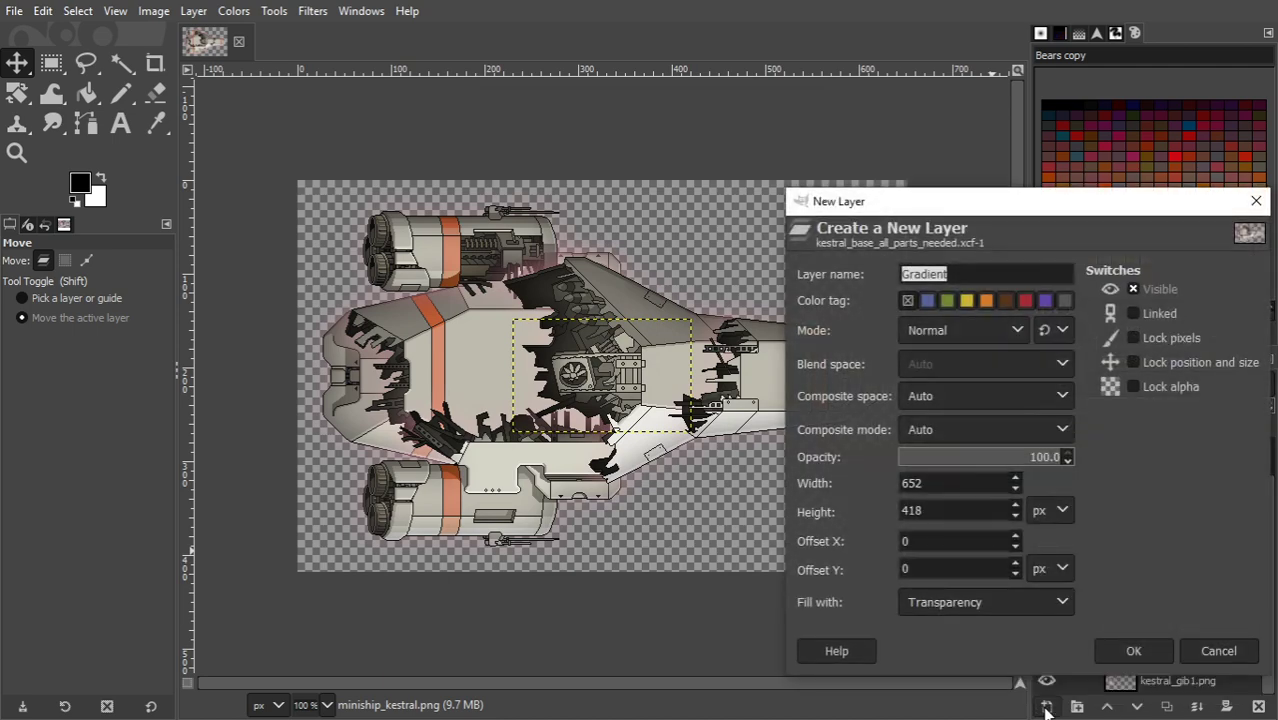
text(Black)
key(Return)
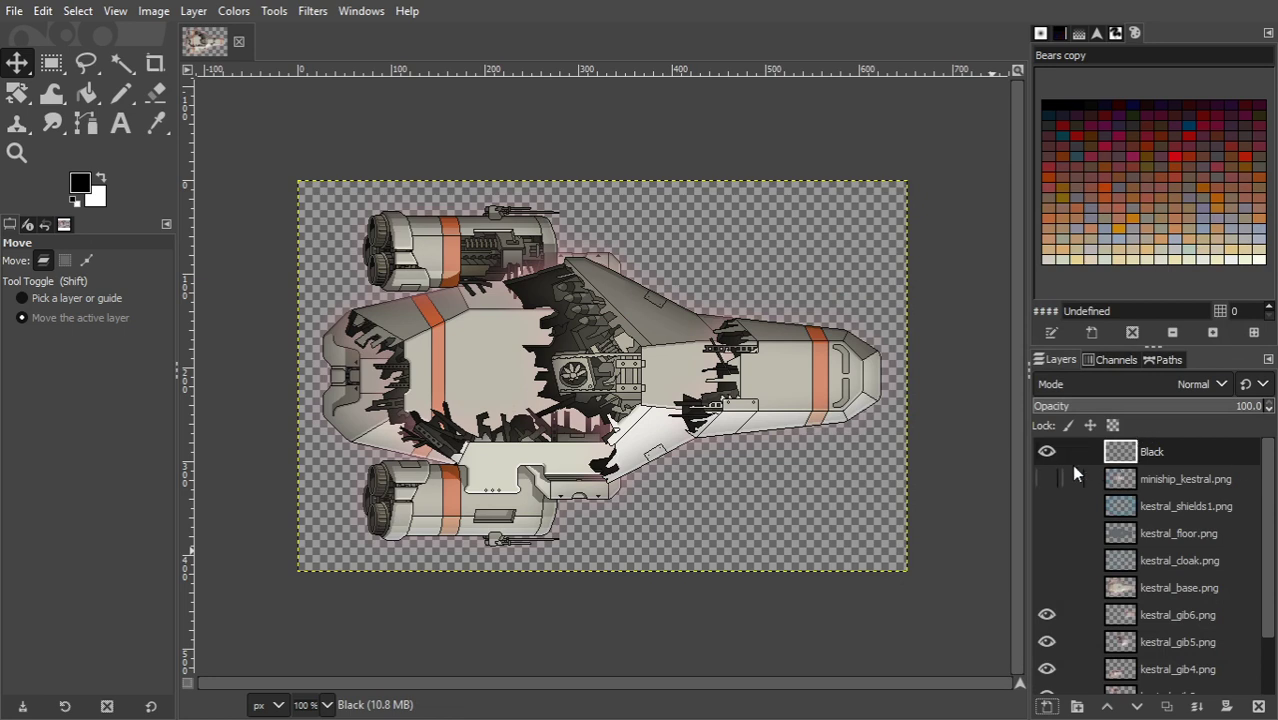
click(85, 96)
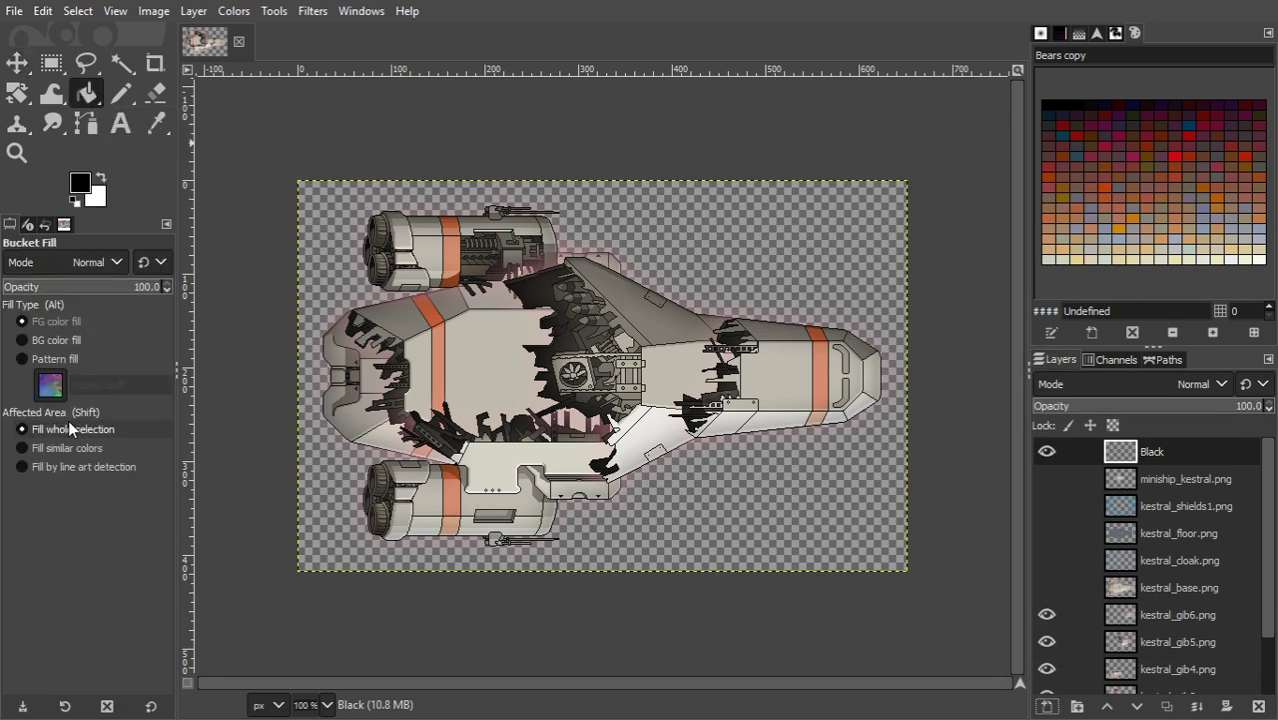
click(683, 246)
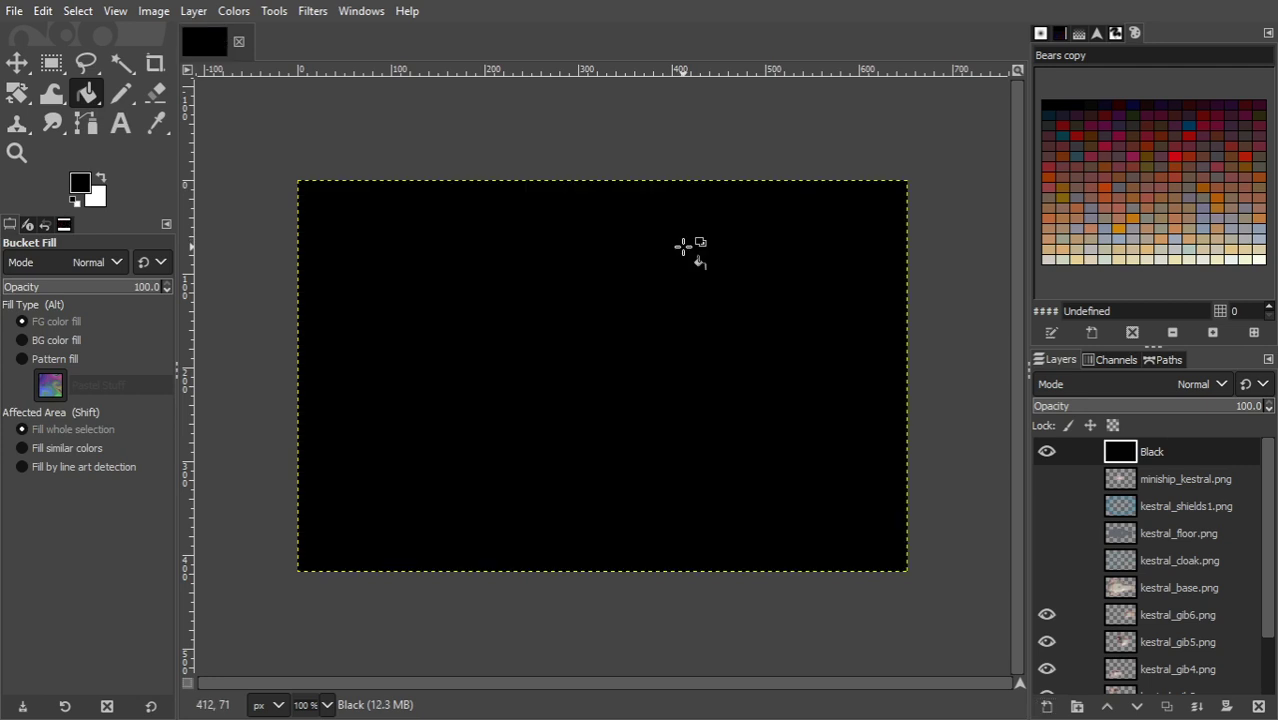
- Hide the six kestral_gib layers, gib6 through gib1
click(1047, 618)
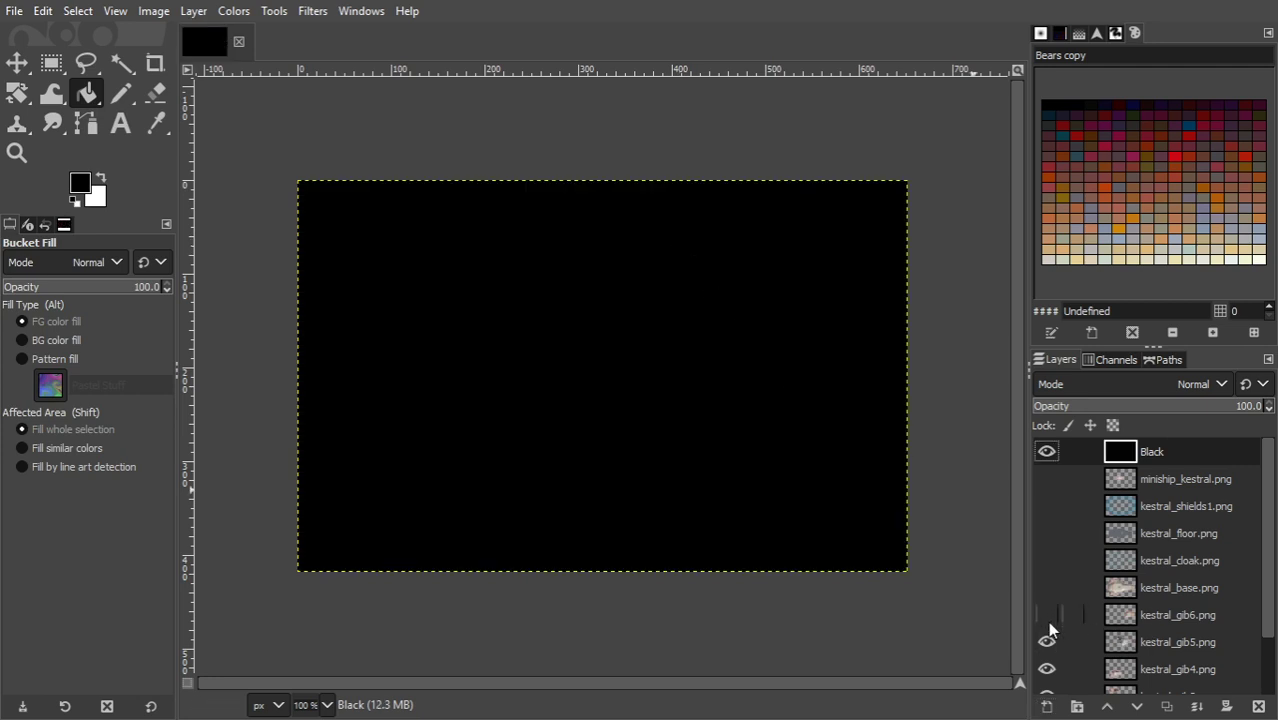
click(1047, 641)
click(1047, 668)
scroll(1272, 578, down, 3)
click(1047, 626)
click(1047, 653)
click(1045, 677)
- Lower the Black layer four times to the bottom of the layer stack
drag(1268, 500, 1268, 457)
click(1140, 706)
click(1140, 706)
click(1140, 706)
click(1140, 706)
click(1140, 706)
click(1140, 706)
click(1140, 706)
click(1140, 706)
click(1140, 706)
click(1140, 706)
click(1140, 706)
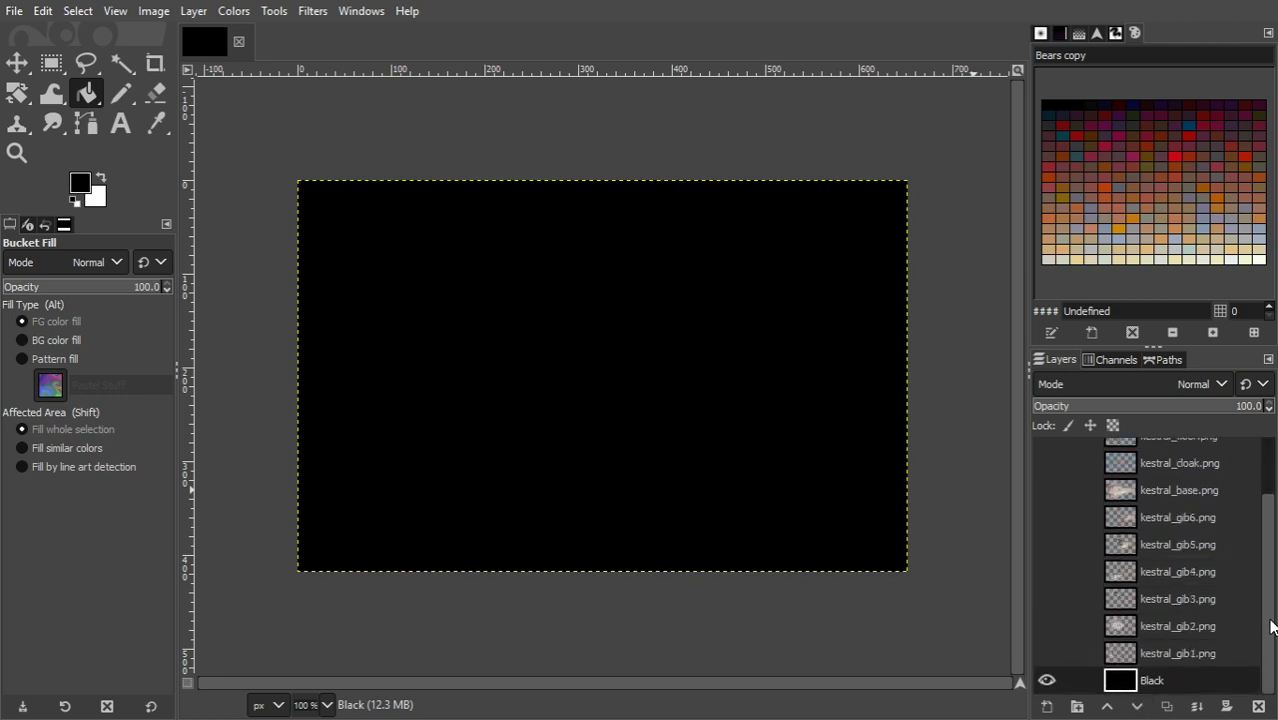
scroll(1268, 467, up, 2)
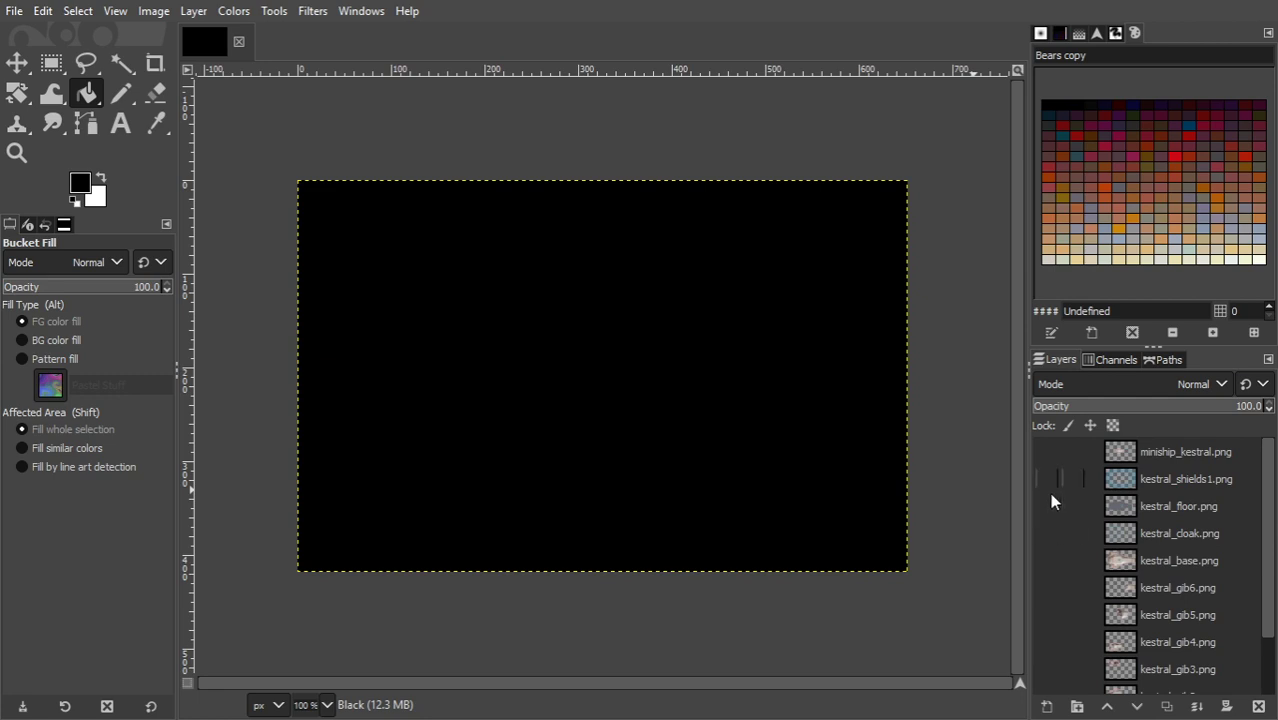
click(1045, 560)
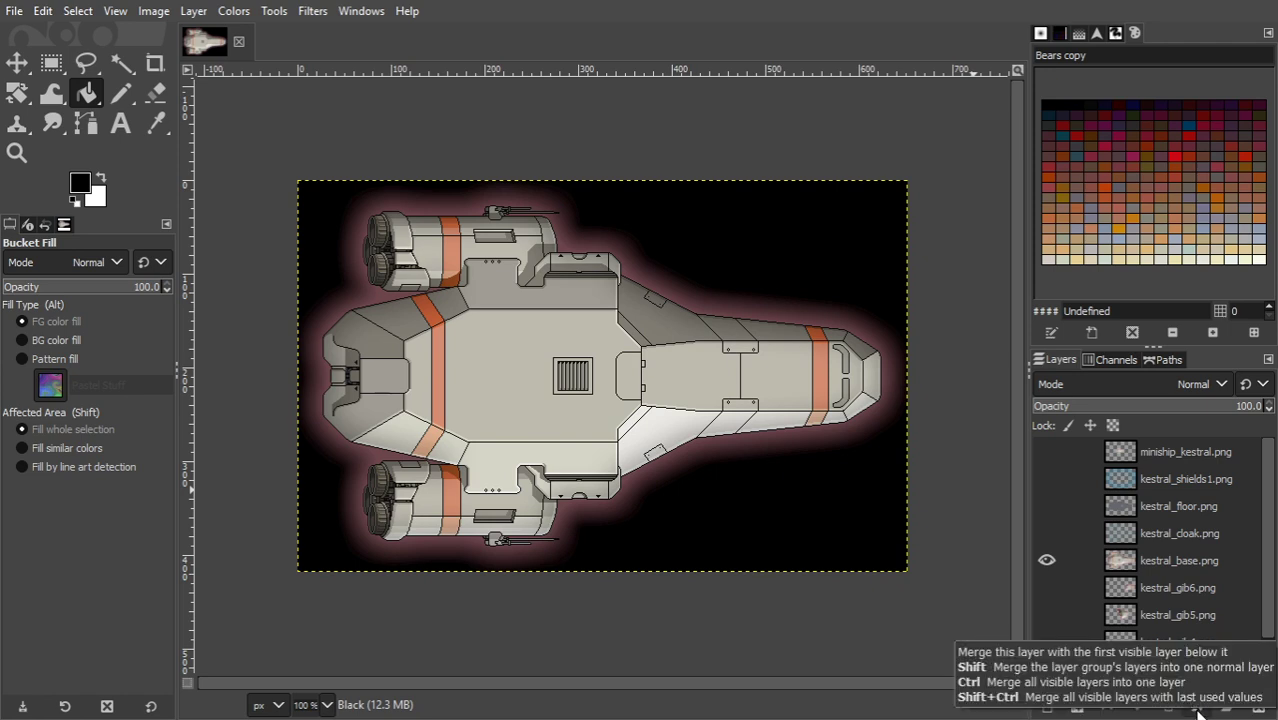
click(1050, 532)
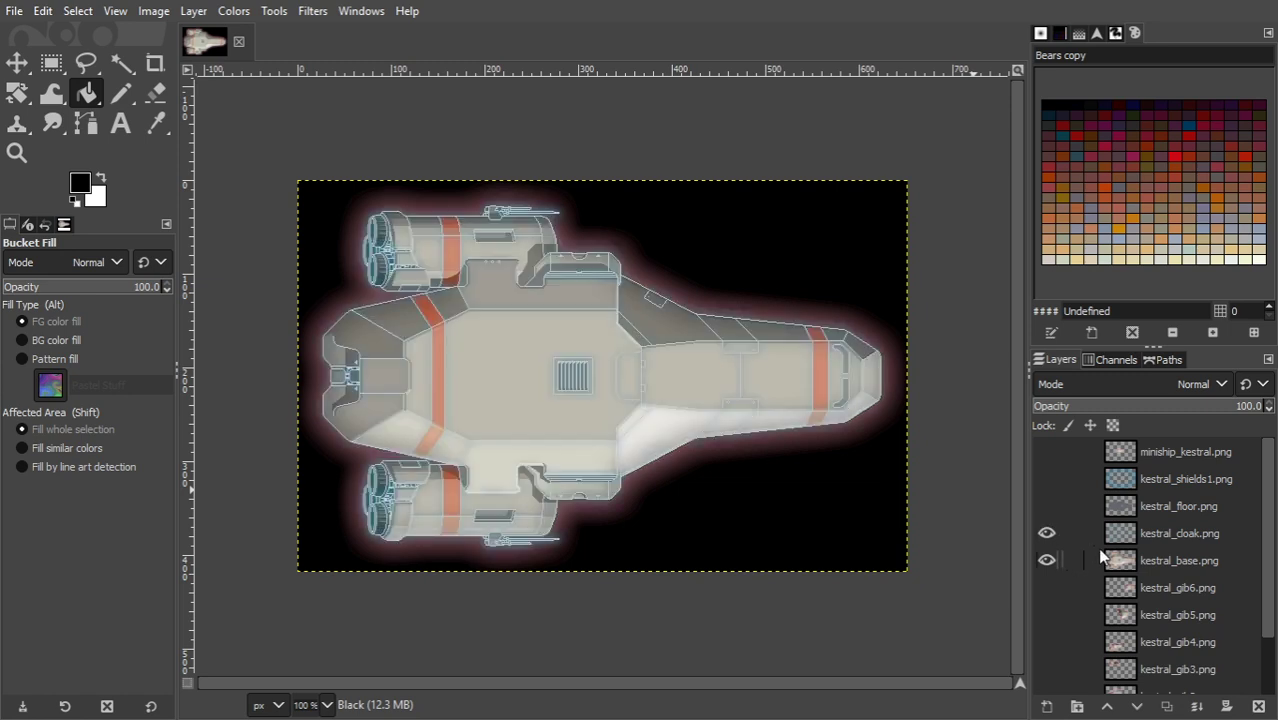
click(1052, 543)
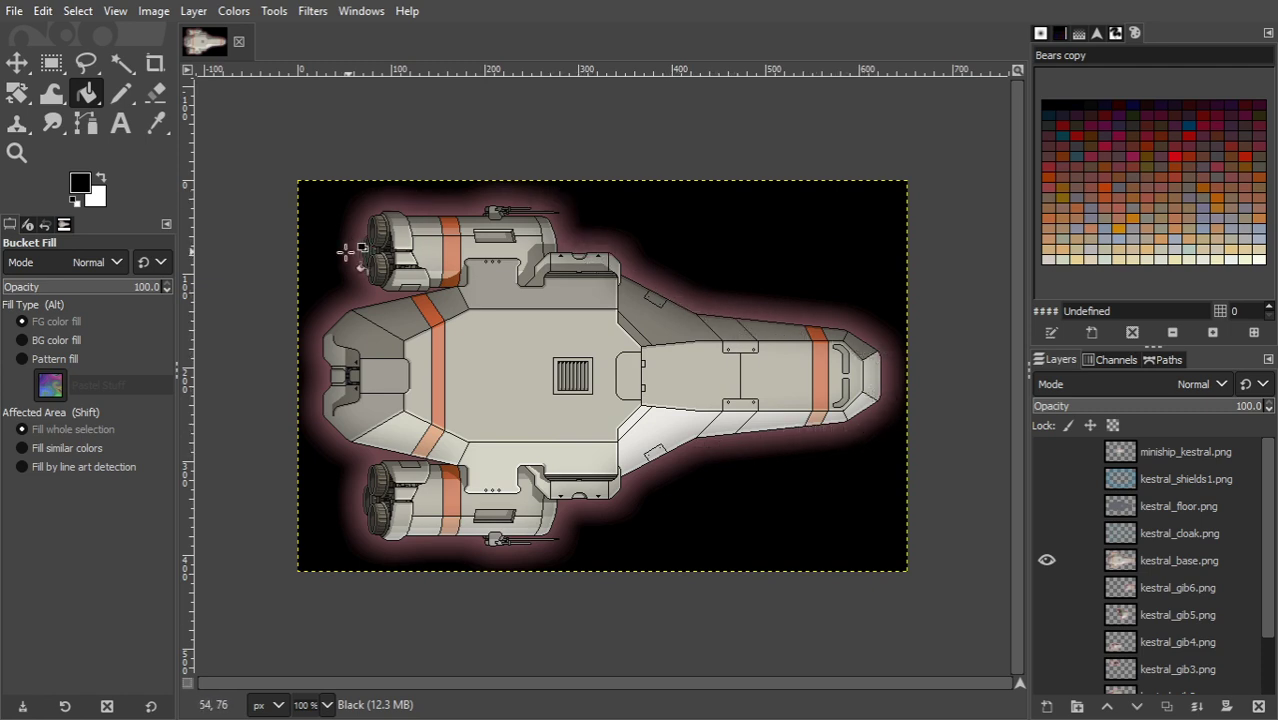
click(1045, 561)
click(1045, 588)
click(1042, 620)
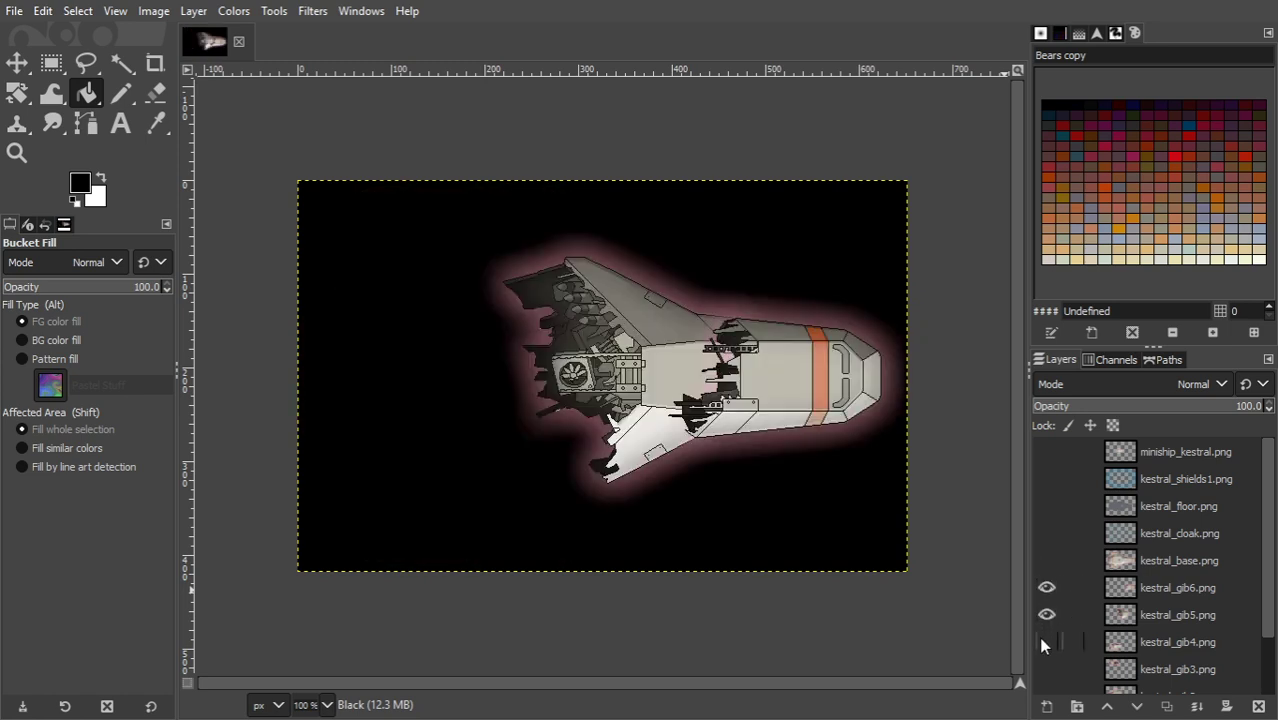
click(1046, 642)
click(1046, 642)
click(1044, 614)
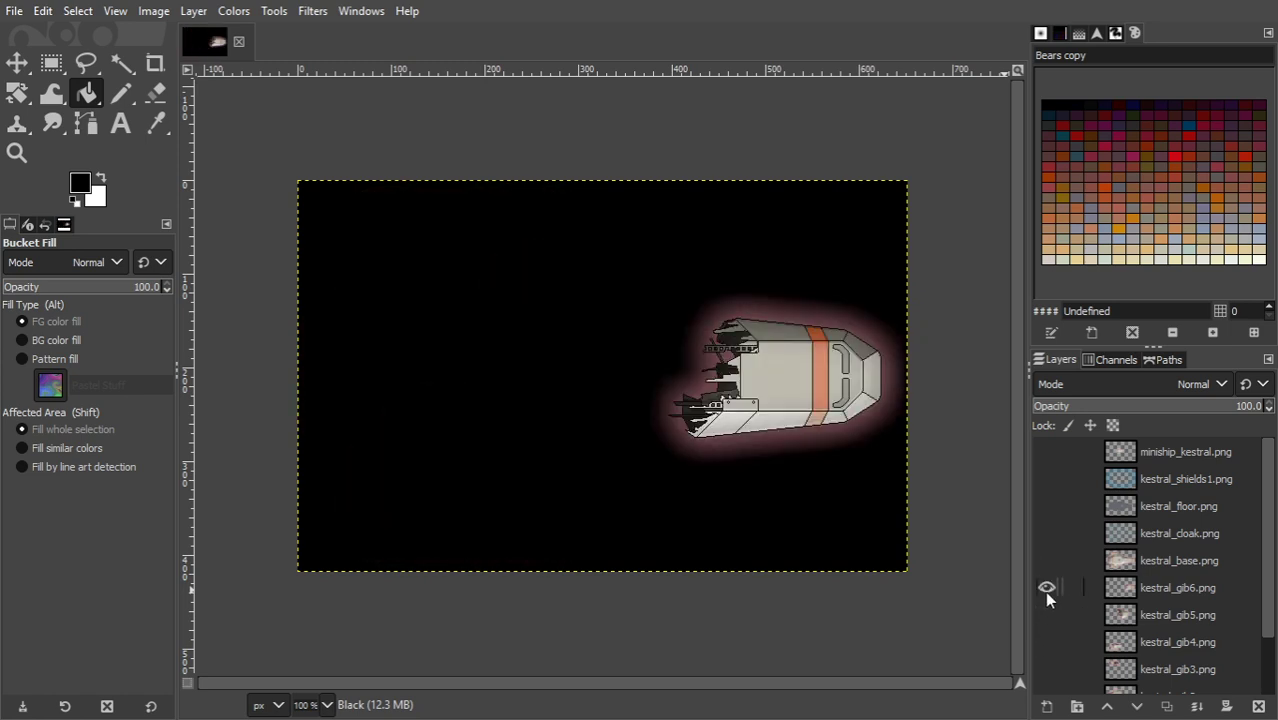
click(1046, 590)
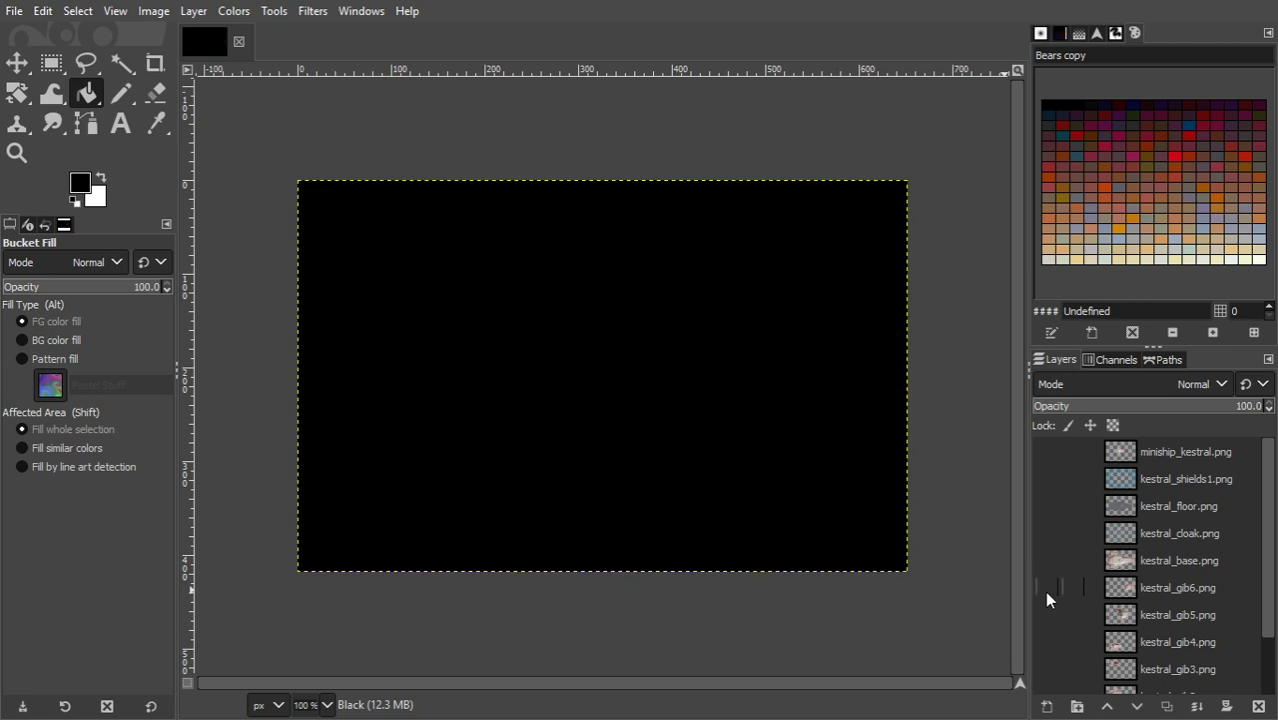
click(1157, 563)
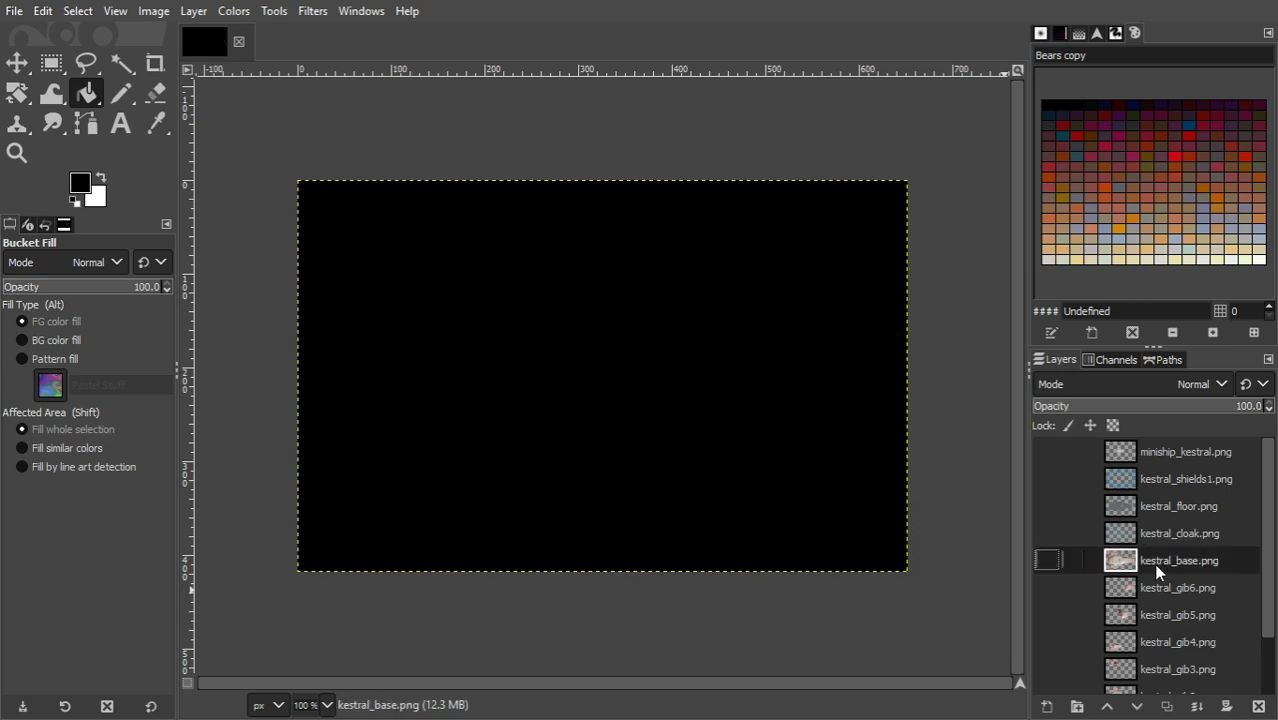
- Show kestral_base, fuzzy-select its pinkish glow, cut it out, and set the selection to None
click(1047, 560)
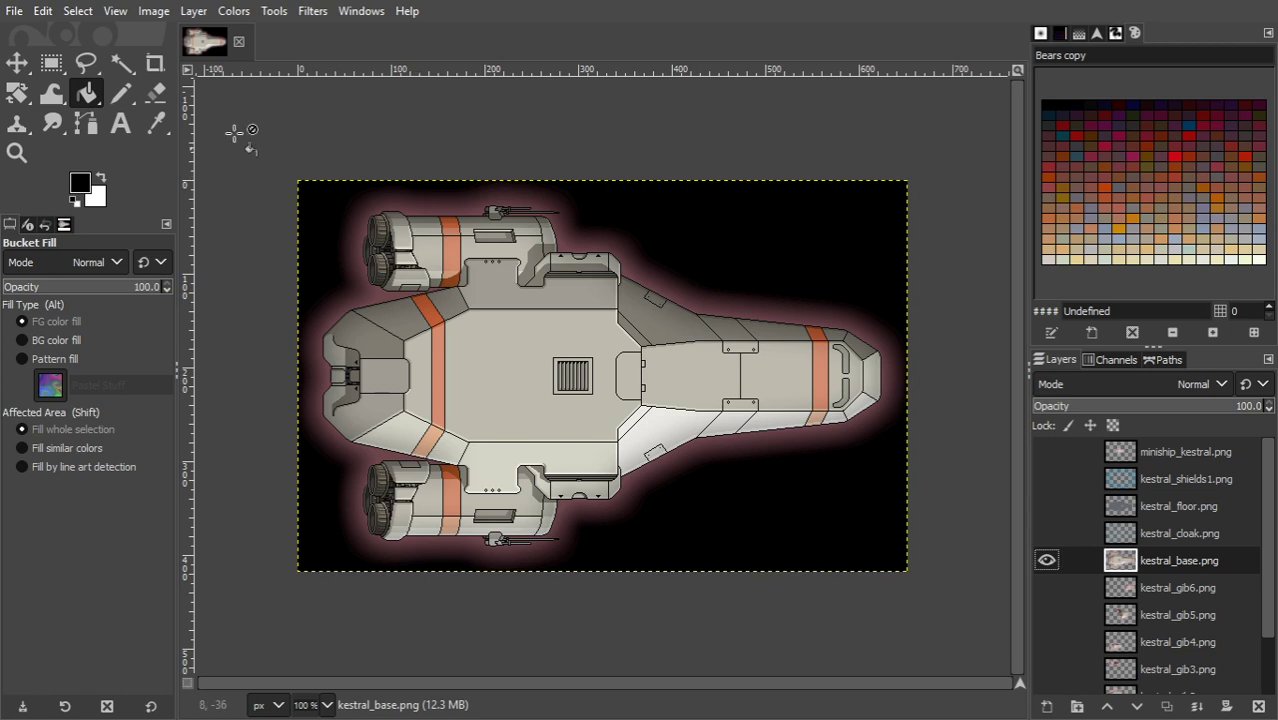
click(125, 64)
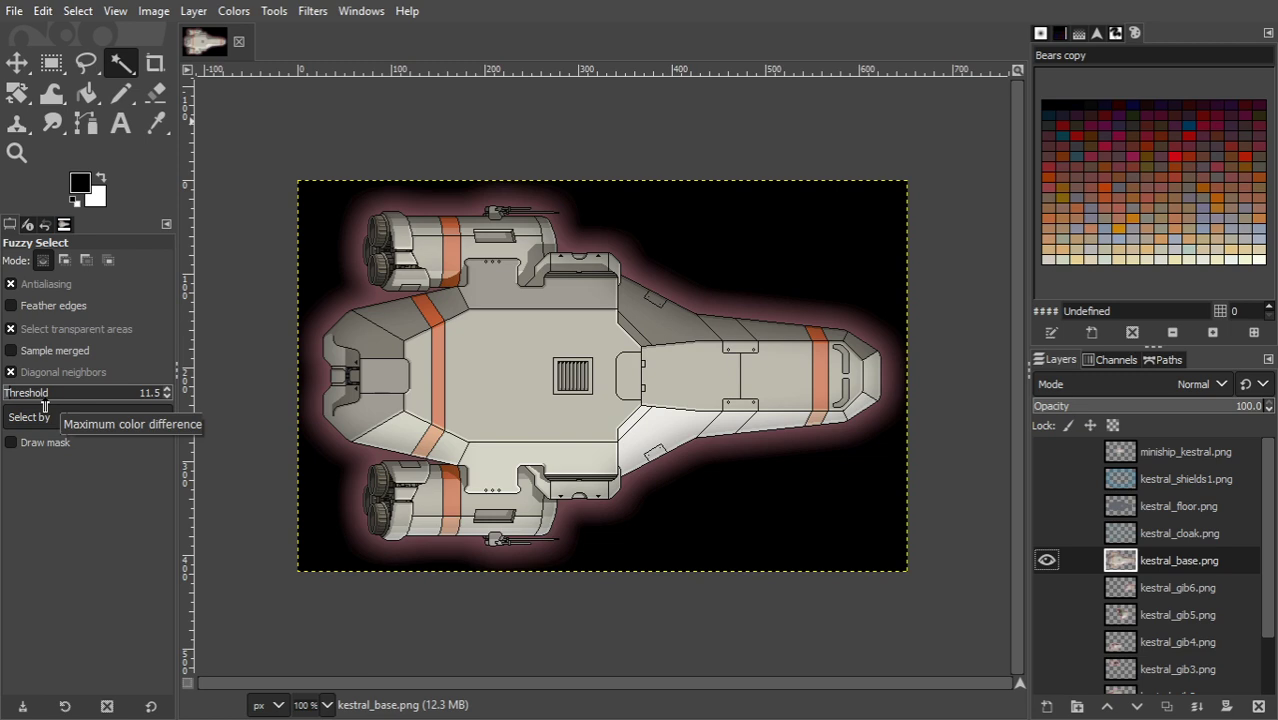
click(610, 244)
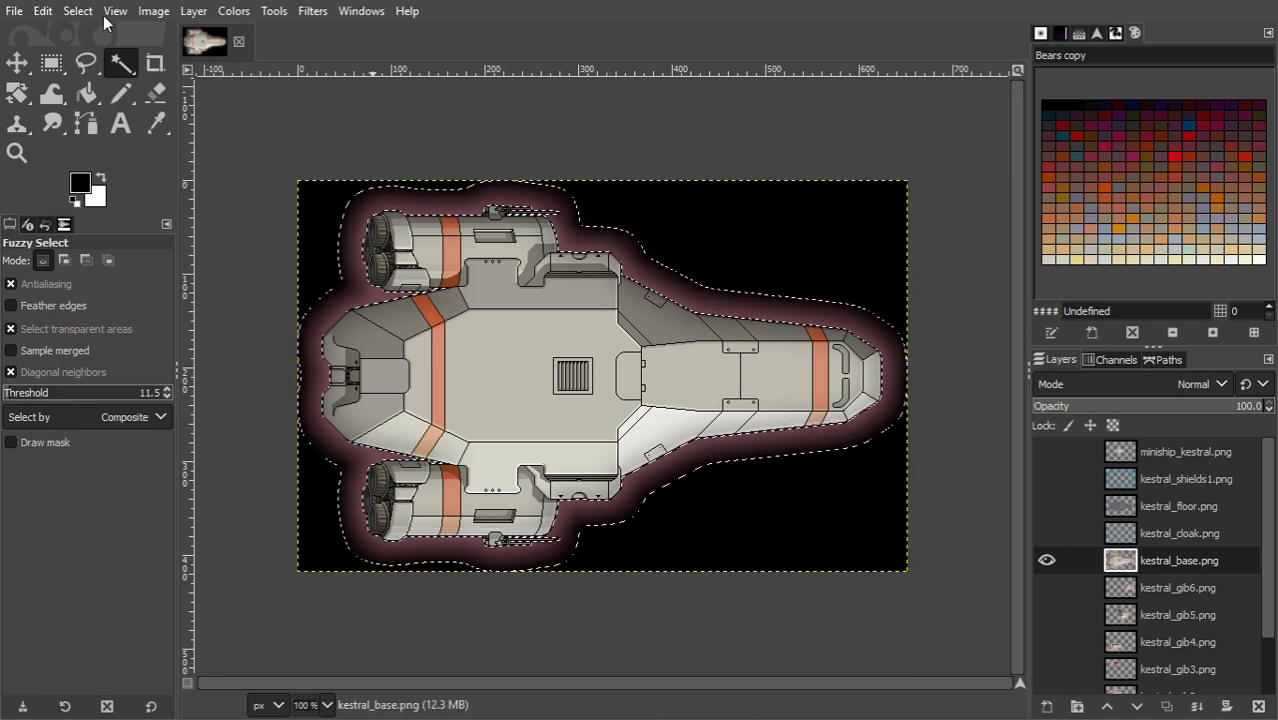
click(72, 14)
mouse_move(54, 14)
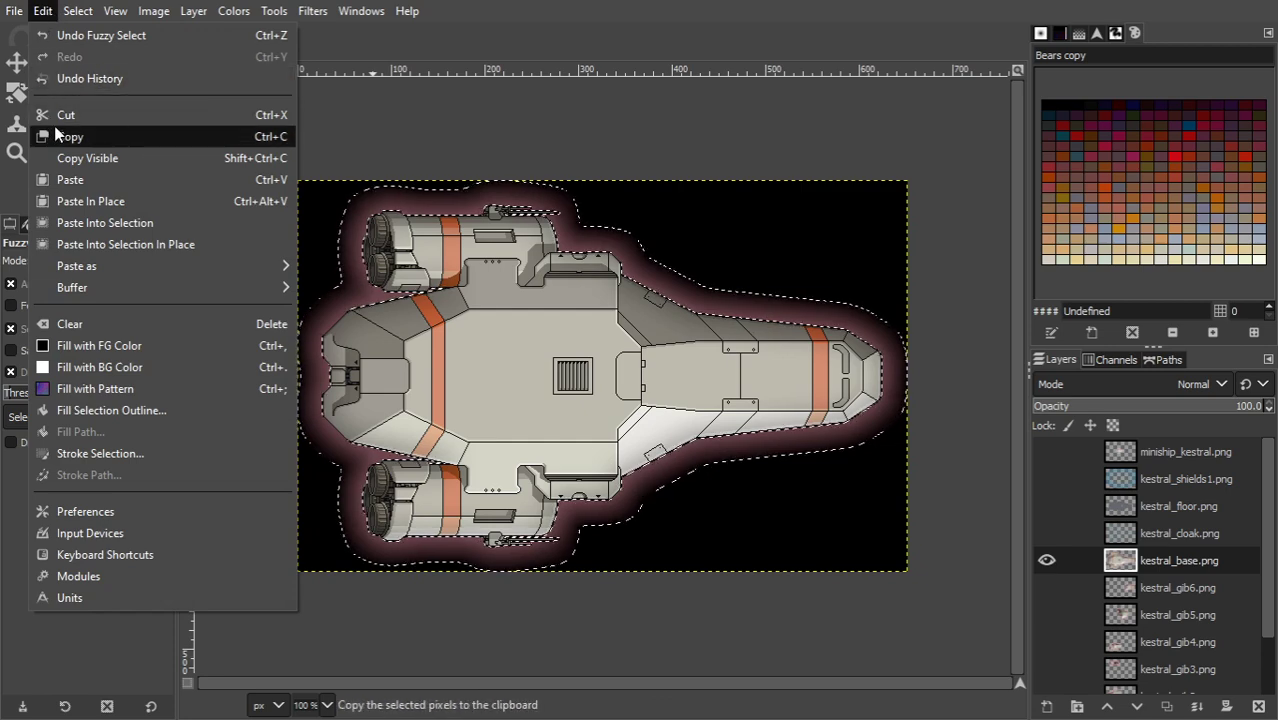
click(58, 120)
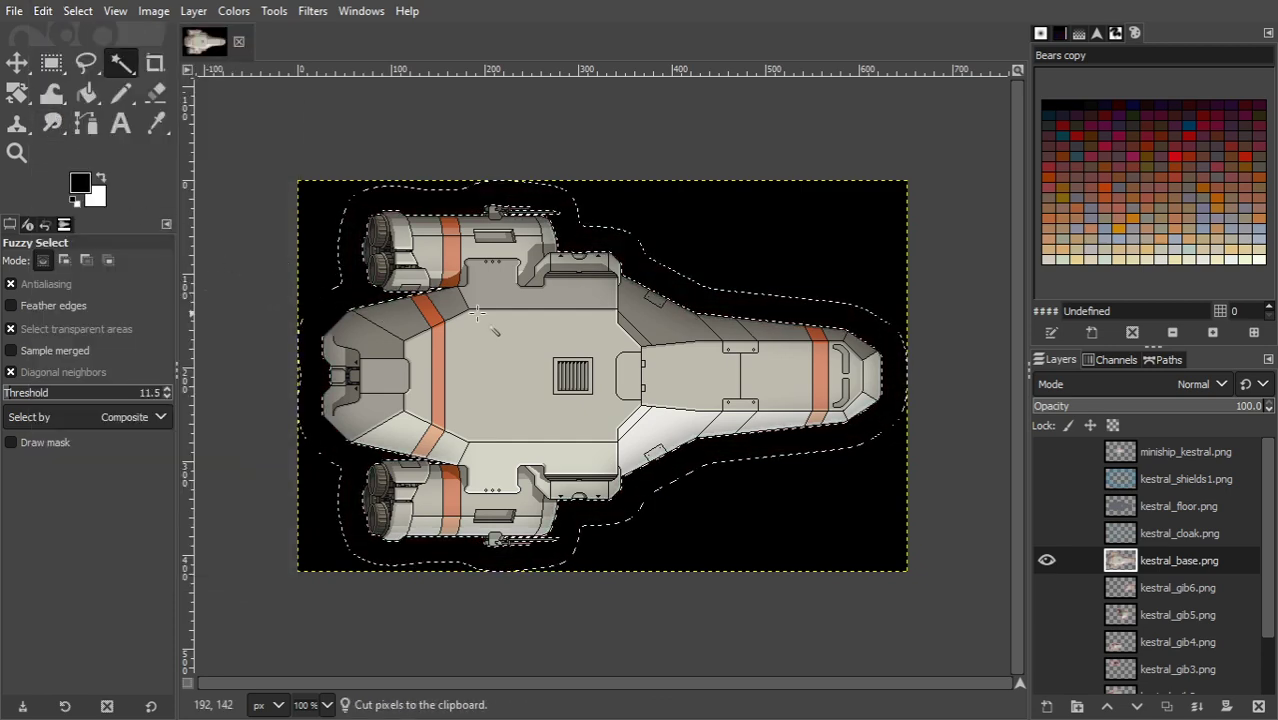
click(75, 14)
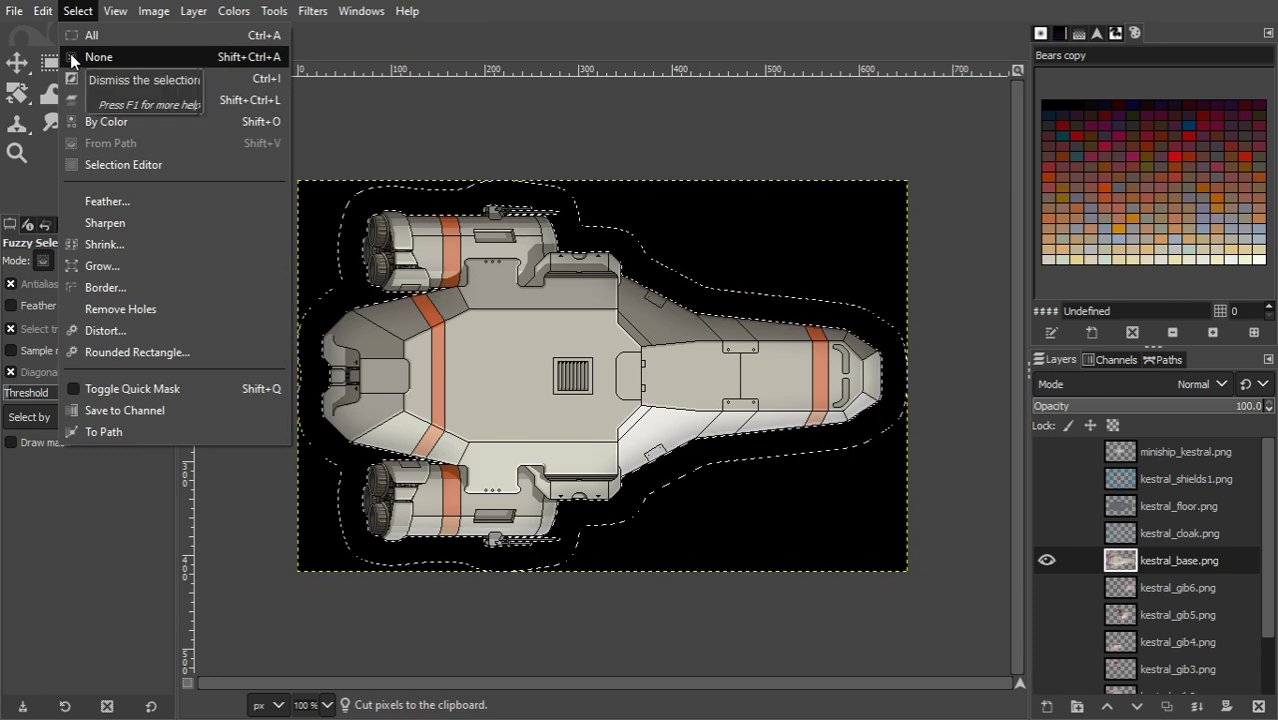
click(71, 58)
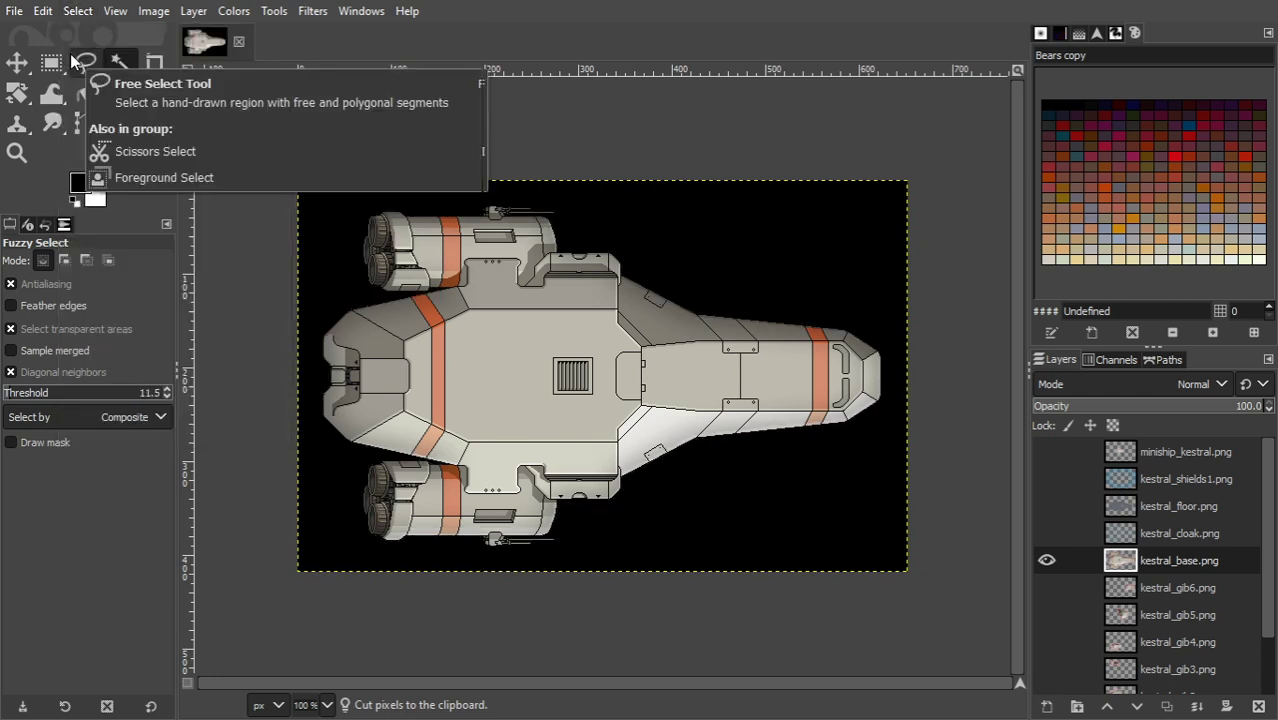